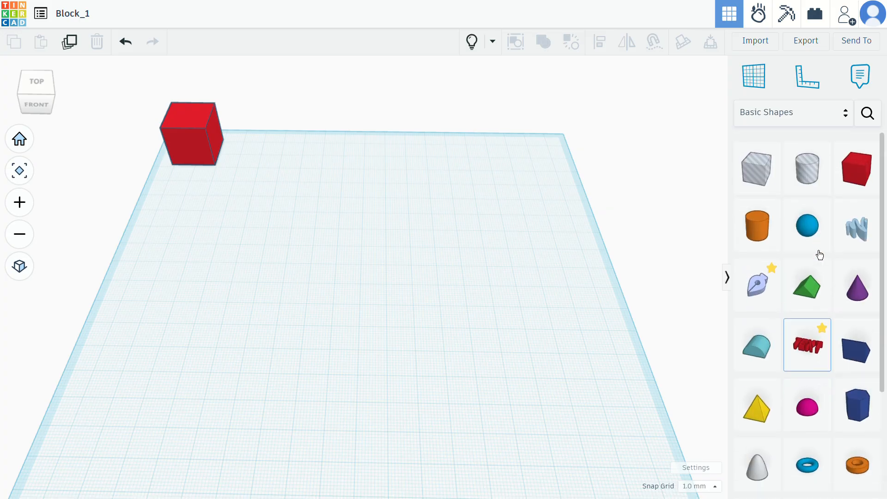
{"action": "scroll", "coordinate": [358, 326], "scroll_direction": "up", "scroll_amount": 1}
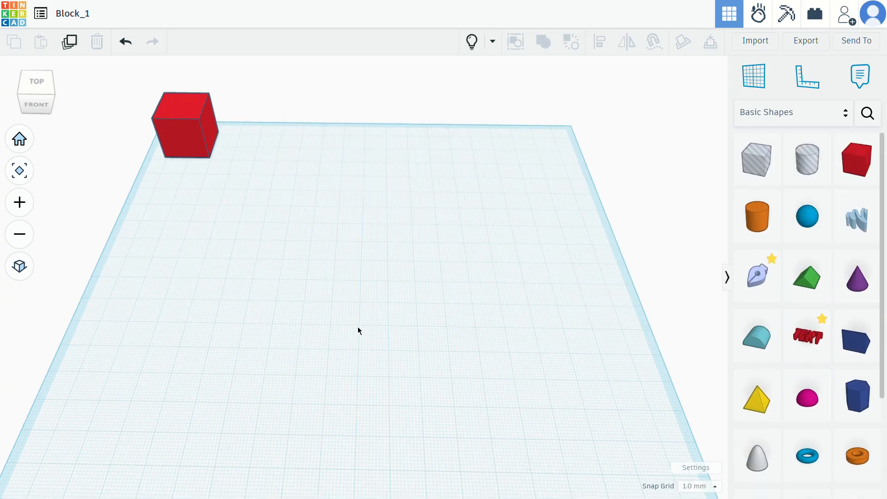
{"action": "middle_click_drag", "start_coordinate": [357, 327], "coordinate": [376, 292]}
{"action": "right_click_drag", "start_coordinate": [471, 275], "coordinate": [477, 257]}
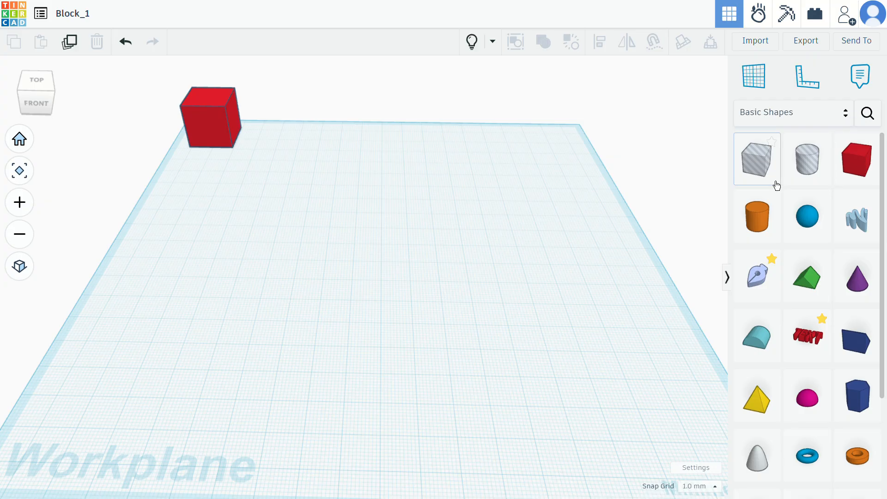
{"action": "left_click", "coordinate": [727, 277]}
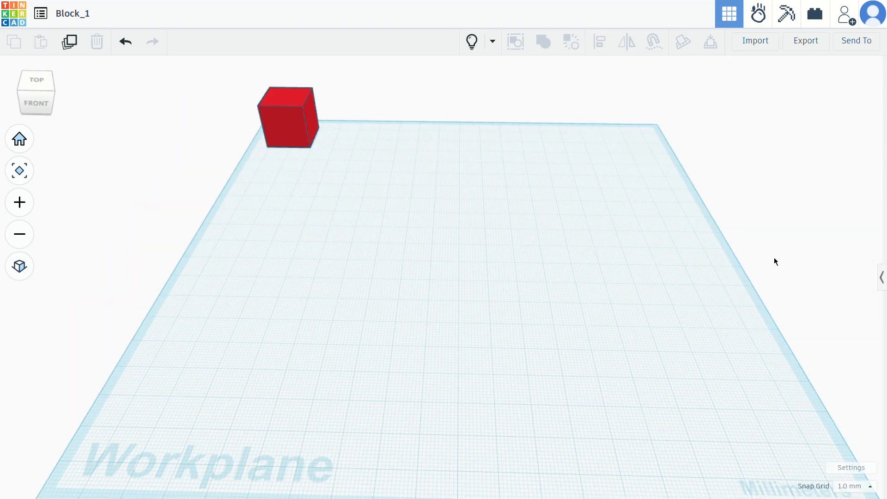
{"action": "left_click", "coordinate": [882, 278]}
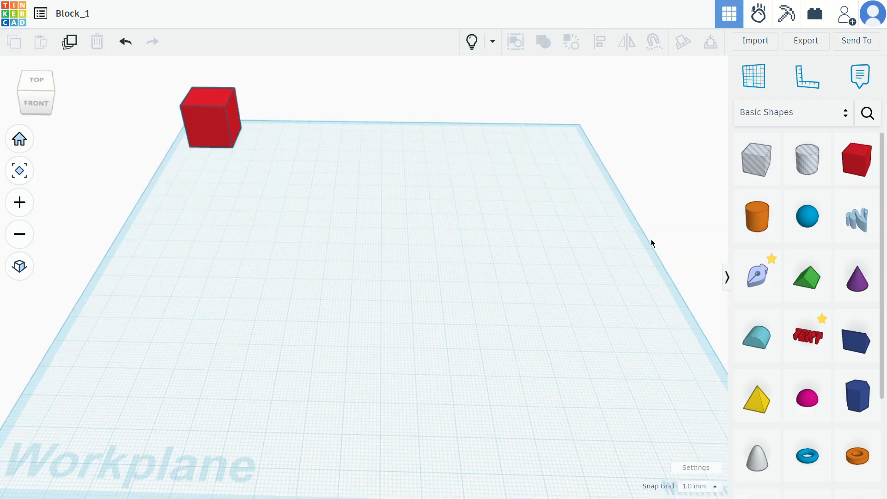
Browse the Creatures & Characters and Hardware shape collections and return to Basic Shapes
{"action": "left_click", "coordinate": [794, 119]}
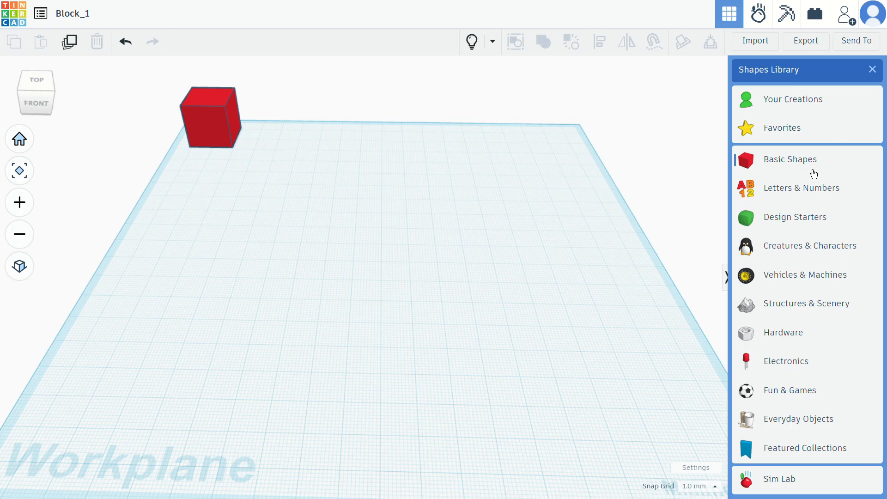
{"action": "left_click", "coordinate": [791, 250]}
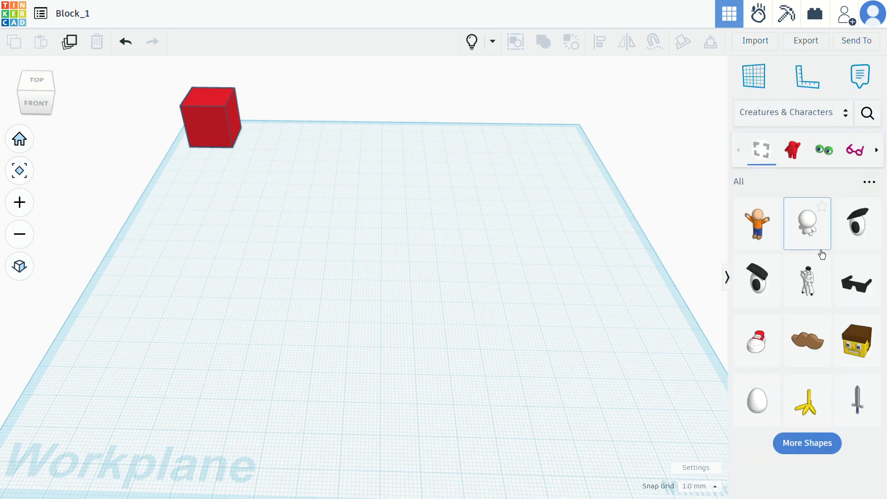
{"action": "left_click", "coordinate": [792, 119]}
{"action": "left_click", "coordinate": [783, 341]}
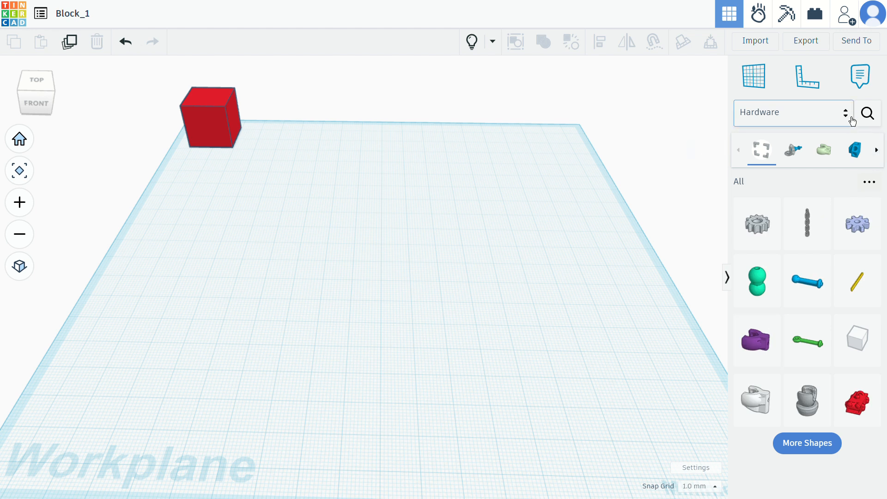
{"action": "left_click", "coordinate": [850, 117]}
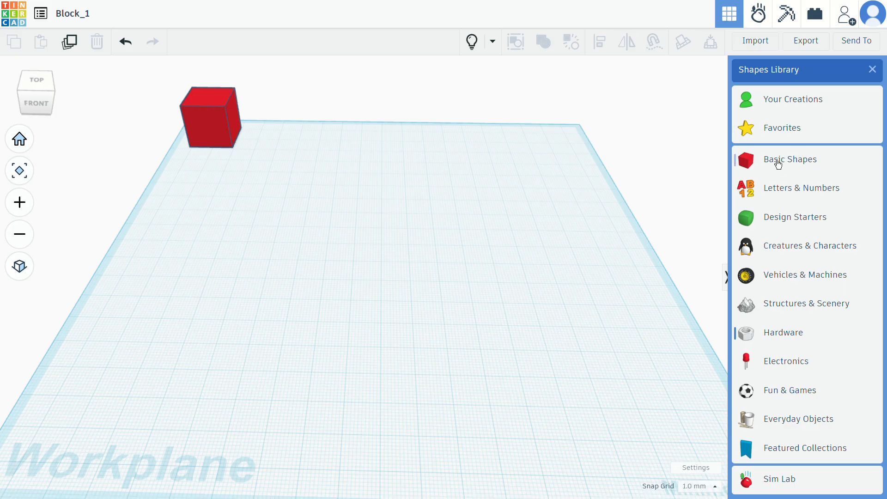
{"action": "left_click", "coordinate": [780, 166]}
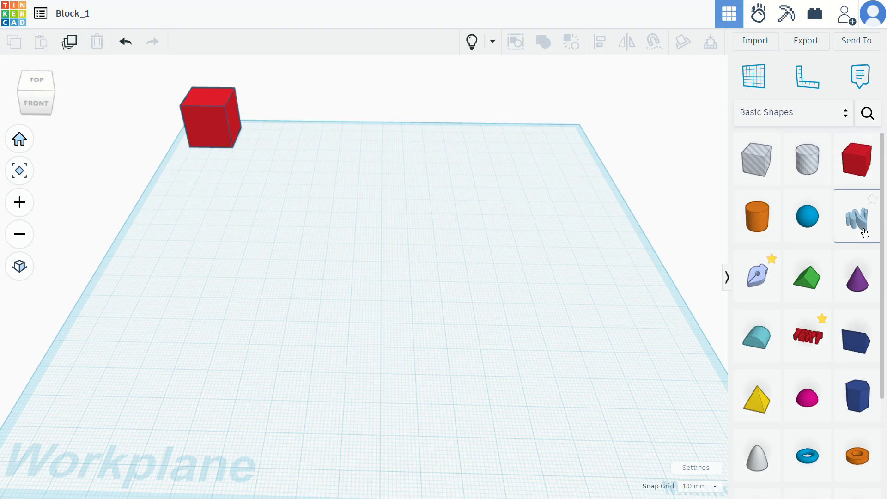
Place a Box near the centre of the workplane and give it the light purple preset colour
{"action": "left_click", "coordinate": [863, 167]}
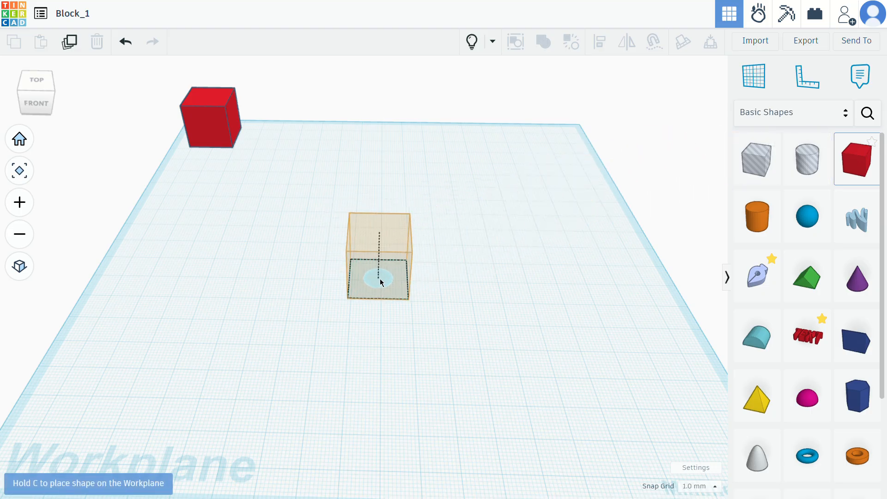
{"action": "left_click", "coordinate": [380, 284]}
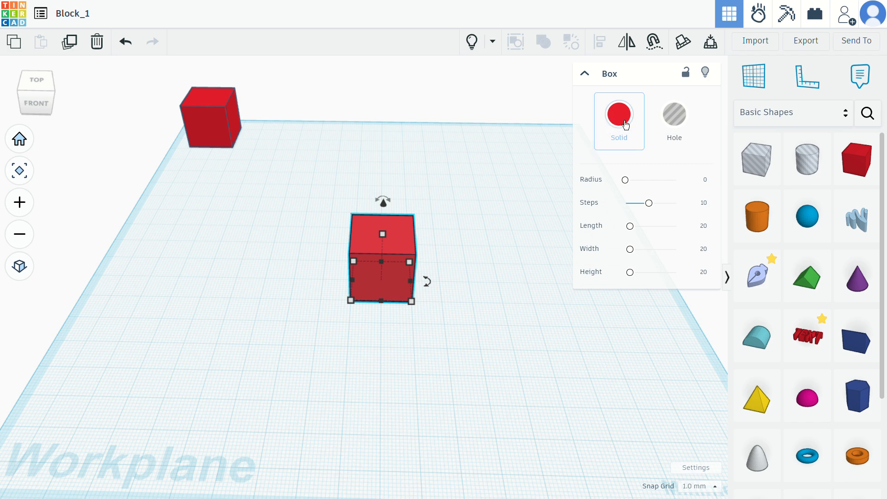
{"action": "left_click", "coordinate": [624, 121]}
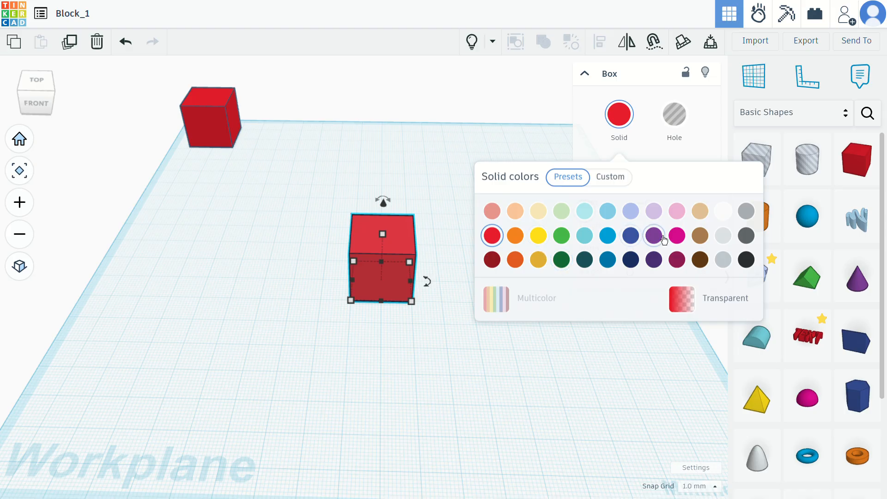
{"action": "left_click", "coordinate": [655, 214]}
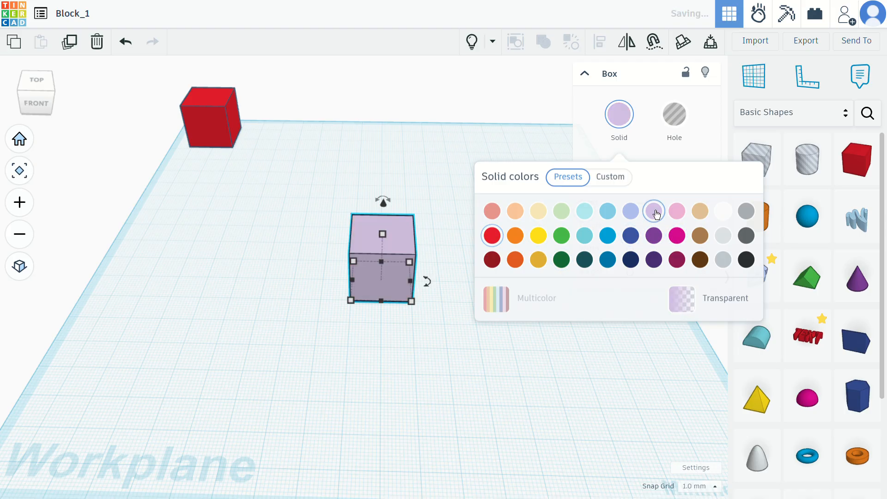
{"action": "left_click", "coordinate": [461, 273]}
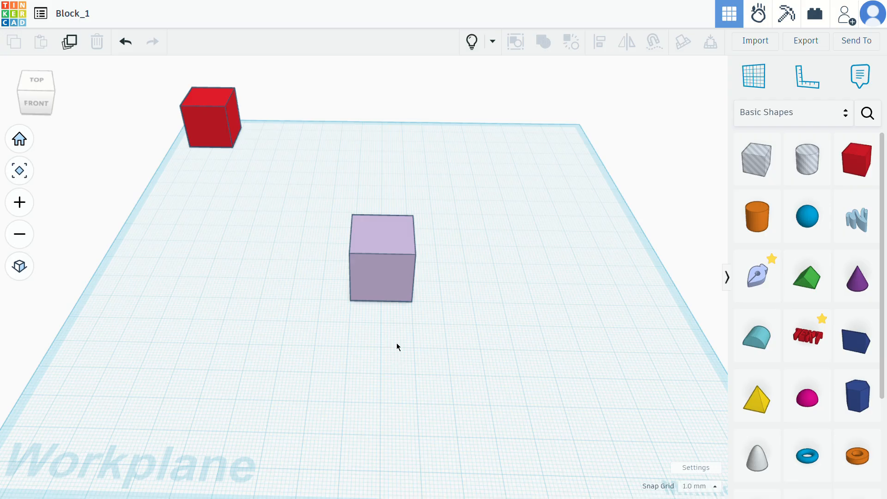
Examine the two boxes on the workplane from the front and both sides, at low and high angles and different zoom levels
{"action": "right_click_drag", "start_coordinate": [407, 355], "coordinate": [370, 299]}
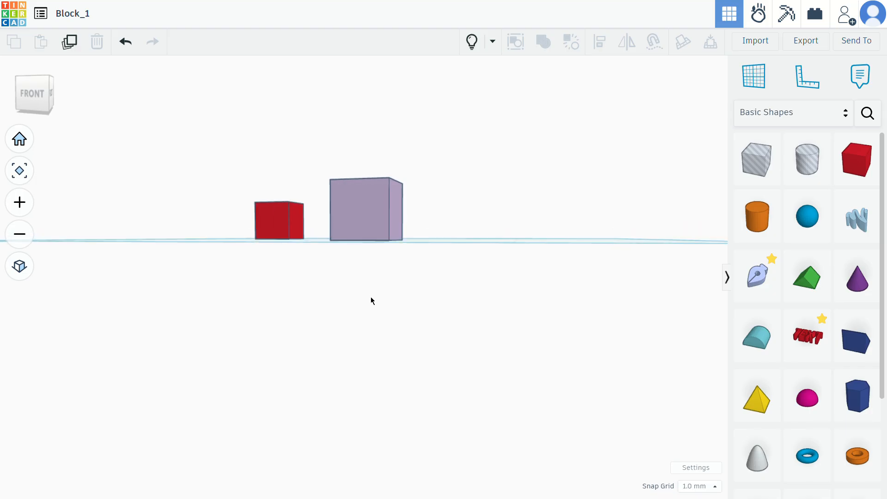
{"action": "right_click_drag", "start_coordinate": [370, 296], "coordinate": [418, 339]}
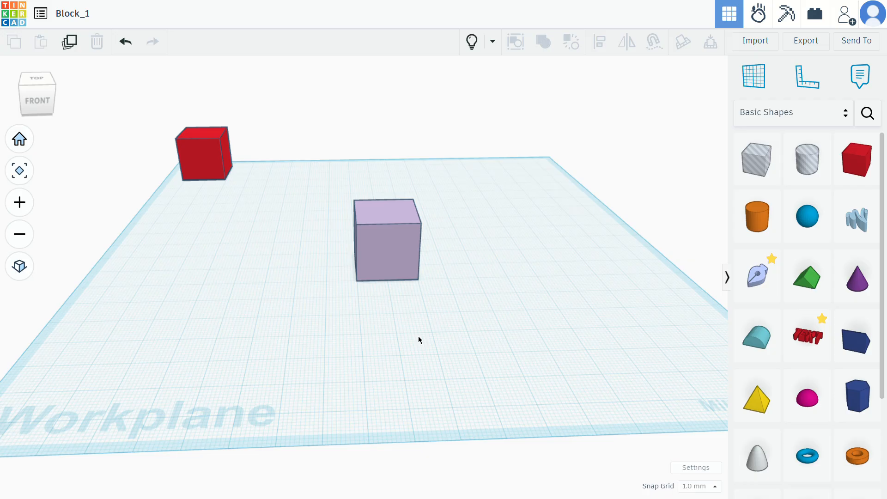
{"action": "right_click_drag", "start_coordinate": [418, 337], "coordinate": [363, 259]}
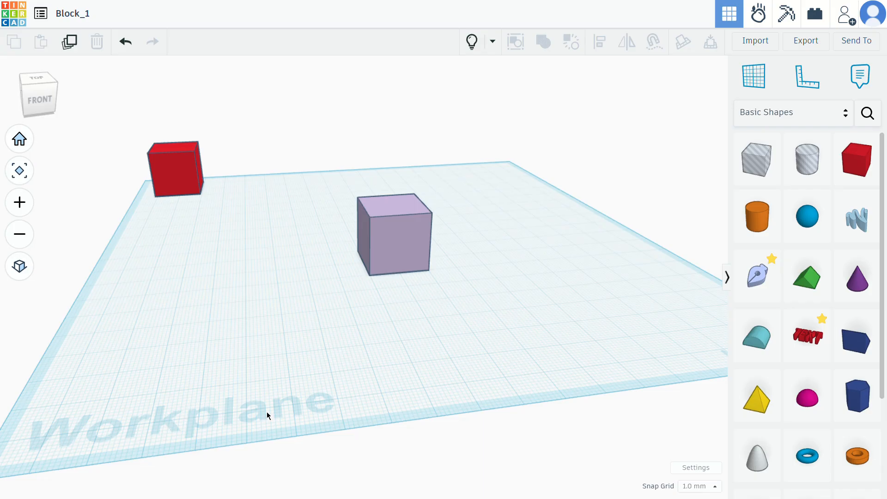
{"action": "right_click_drag", "start_coordinate": [429, 245], "coordinate": [529, 289]}
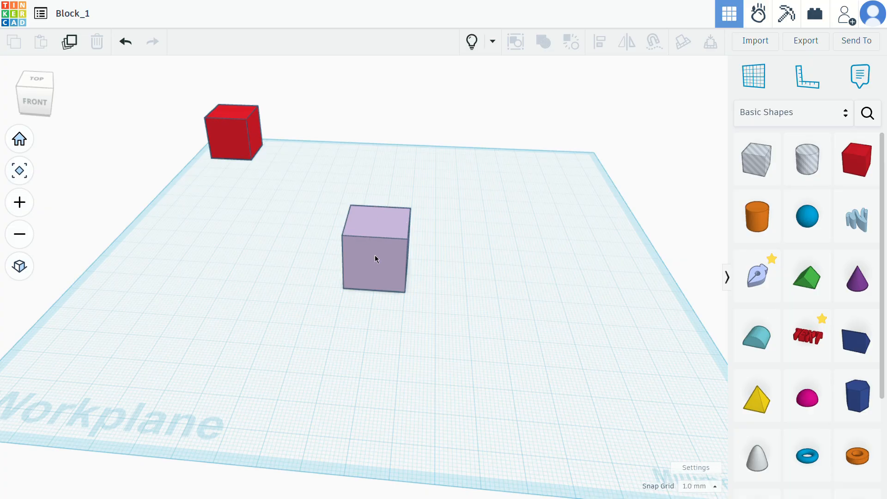
{"action": "right_click_drag", "start_coordinate": [481, 301], "coordinate": [366, 319]}
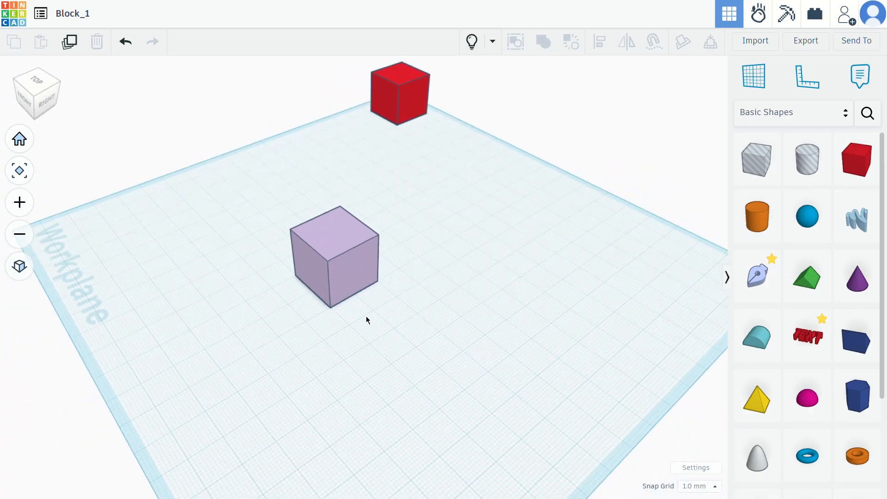
{"action": "mouse_move", "coordinate": [367, 318]}
{"action": "middle_mouse_down"}
{"action": "mouse_move", "coordinate": [488, 293]}
{"action": "mouse_move", "coordinate": [379, 305]}
{"action": "middle_mouse_up"}
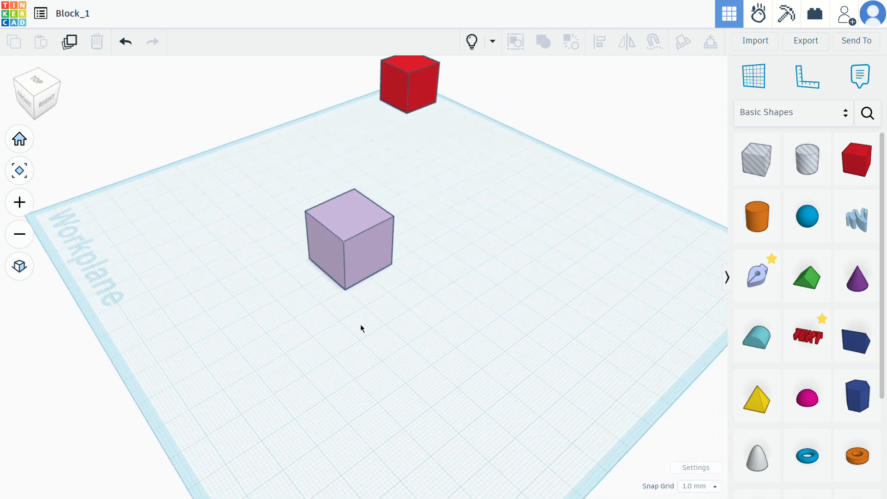
{"action": "scroll", "coordinate": [358, 333], "scroll_direction": "up", "scroll_amount": 3}
{"action": "scroll", "coordinate": [358, 333], "scroll_direction": "down", "scroll_amount": 3}
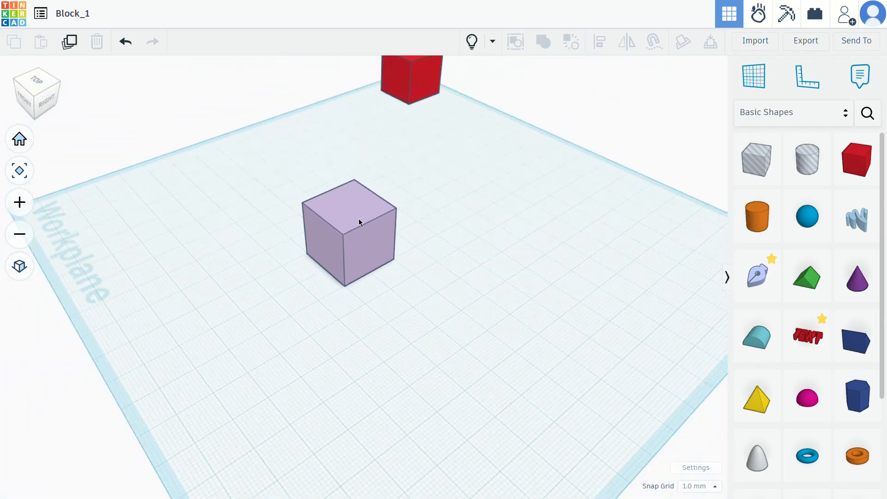
{"action": "right_click_drag", "start_coordinate": [366, 328], "coordinate": [541, 310]}
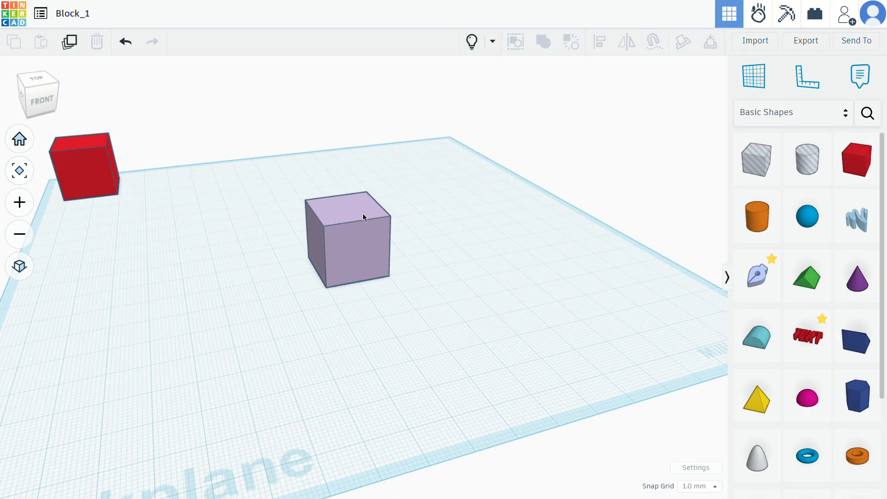
Move the light purple box to several spots on the workplane and leave it near the centre
{"action": "left_click", "coordinate": [349, 234]}
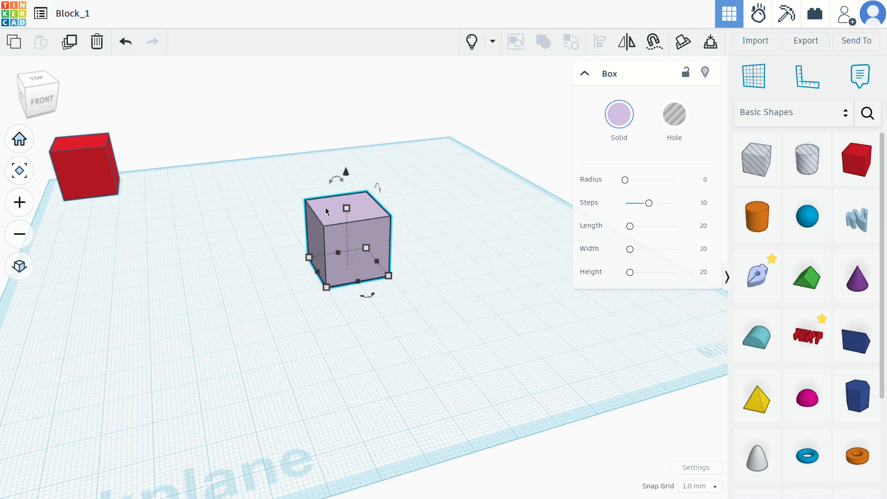
{"action": "mouse_move", "coordinate": [326, 212]}
{"action": "left_mouse_down"}
{"action": "mouse_move", "coordinate": [206, 211]}
{"action": "mouse_move", "coordinate": [193, 243]}
{"action": "mouse_move", "coordinate": [202, 282]}
{"action": "mouse_move", "coordinate": [241, 311]}
{"action": "mouse_move", "coordinate": [366, 297]}
{"action": "mouse_move", "coordinate": [438, 253]}
{"action": "mouse_move", "coordinate": [456, 204]}
{"action": "mouse_move", "coordinate": [455, 165]}
{"action": "mouse_move", "coordinate": [430, 143]}
{"action": "mouse_move", "coordinate": [293, 152]}
{"action": "mouse_move", "coordinate": [174, 189]}
{"action": "mouse_move", "coordinate": [168, 204]}
{"action": "mouse_move", "coordinate": [178, 245]}
{"action": "mouse_move", "coordinate": [223, 287]}
{"action": "mouse_move", "coordinate": [275, 317]}
{"action": "mouse_move", "coordinate": [403, 297]}
{"action": "mouse_move", "coordinate": [492, 248]}
{"action": "mouse_move", "coordinate": [494, 213]}
{"action": "mouse_move", "coordinate": [367, 220]}
{"action": "mouse_move", "coordinate": [324, 213]}
{"action": "mouse_move", "coordinate": [331, 217]}
{"action": "left_mouse_up"}
{"action": "left_click_drag", "start_coordinate": [342, 223], "coordinate": [319, 164]}
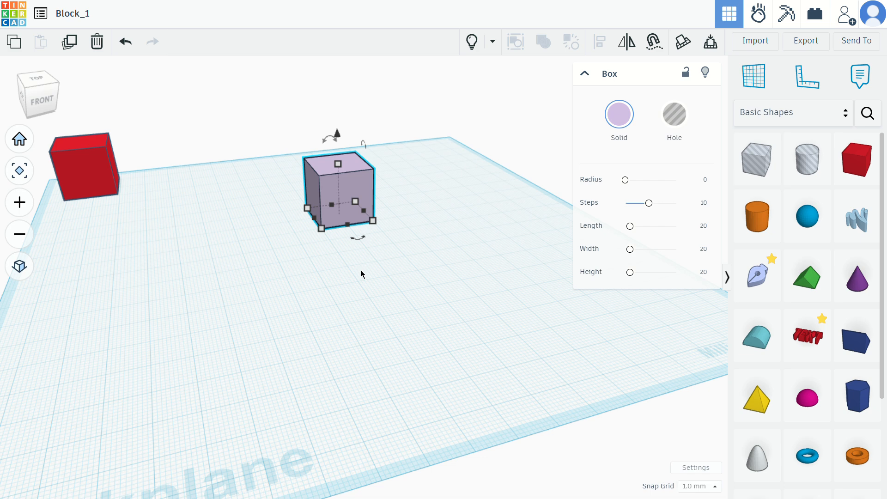
{"action": "right_click_drag", "start_coordinate": [362, 270], "coordinate": [343, 192]}
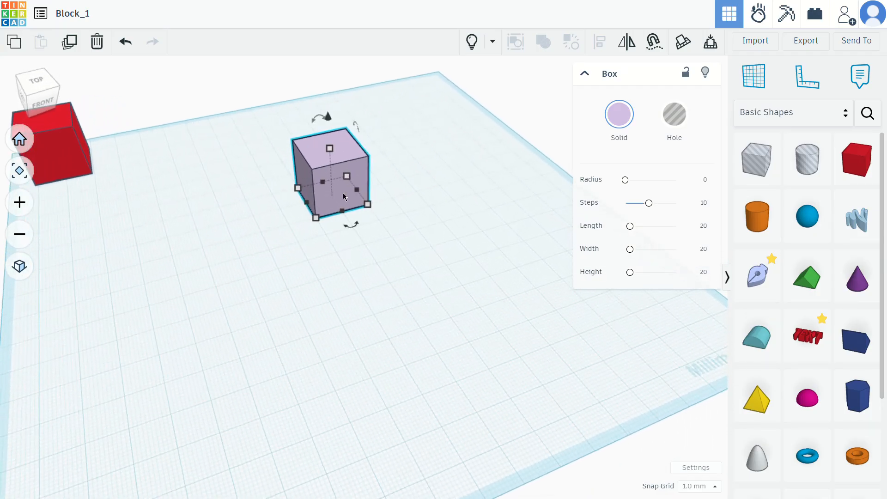
{"action": "left_click_drag", "start_coordinate": [347, 191], "coordinate": [199, 306]}
{"action": "left_click_drag", "start_coordinate": [179, 335], "coordinate": [381, 282]}
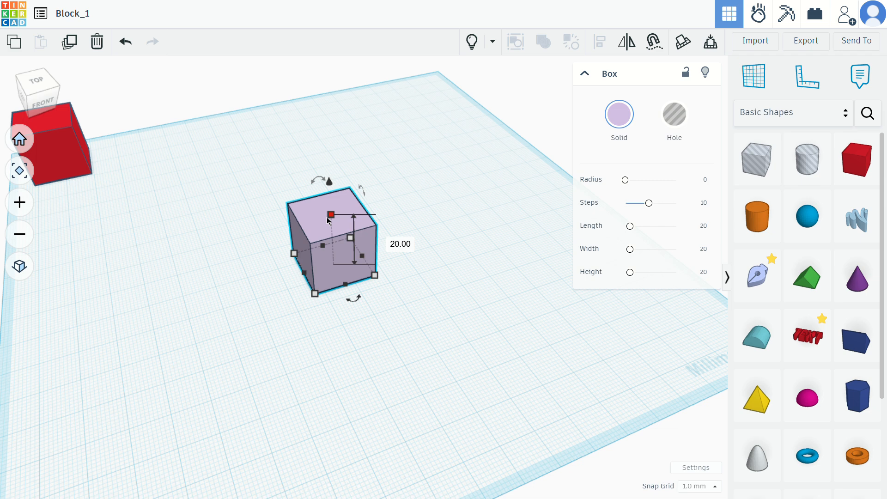
Rotate the light purple box -67.5° about its vertical axis and turn it back to 0°
{"action": "mouse_move", "coordinate": [346, 307]}
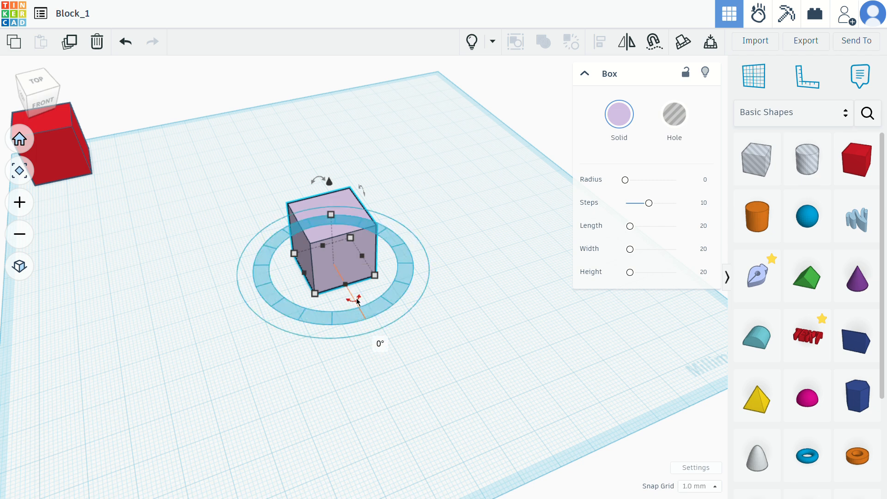
{"action": "mouse_move", "coordinate": [368, 194]}
{"action": "mouse_move", "coordinate": [357, 302]}
{"action": "left_mouse_down"}
{"action": "mouse_move", "coordinate": [358, 314]}
{"action": "mouse_move", "coordinate": [376, 309]}
{"action": "mouse_move", "coordinate": [401, 283]}
{"action": "mouse_move", "coordinate": [405, 252]}
{"action": "mouse_move", "coordinate": [366, 314]}
{"action": "left_mouse_up"}
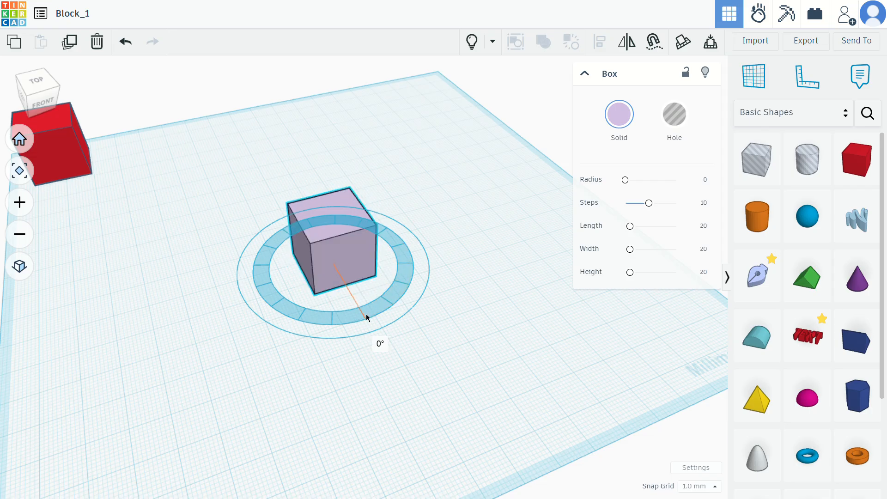
{"action": "left_click", "coordinate": [347, 300]}
{"action": "left_click", "coordinate": [343, 273]}
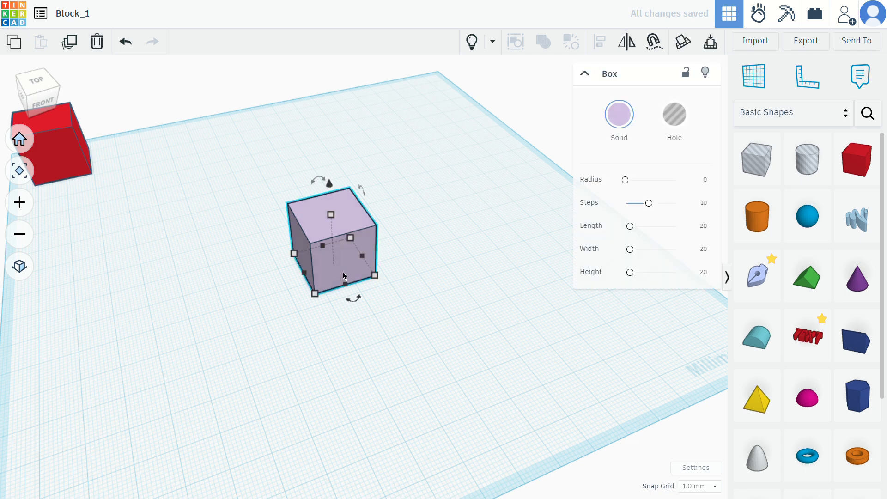
{"action": "left_click_drag", "start_coordinate": [355, 299], "coordinate": [404, 268]}
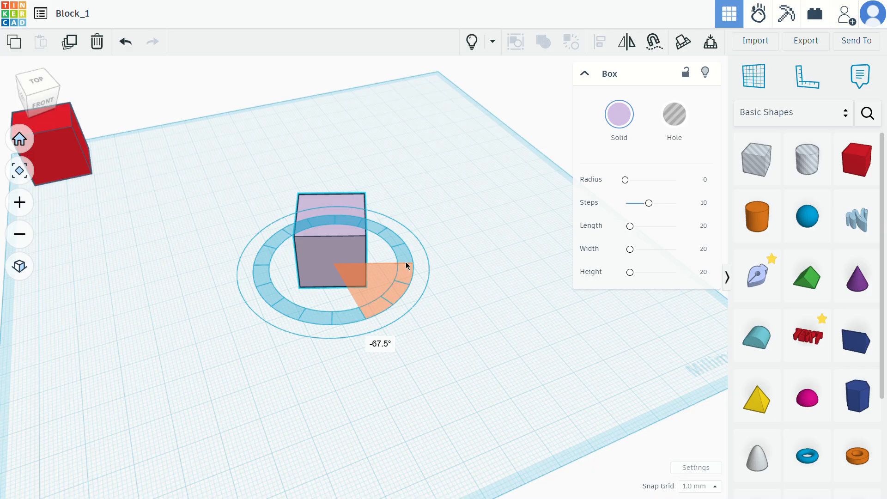
{"action": "left_click_drag", "start_coordinate": [405, 262], "coordinate": [364, 309]}
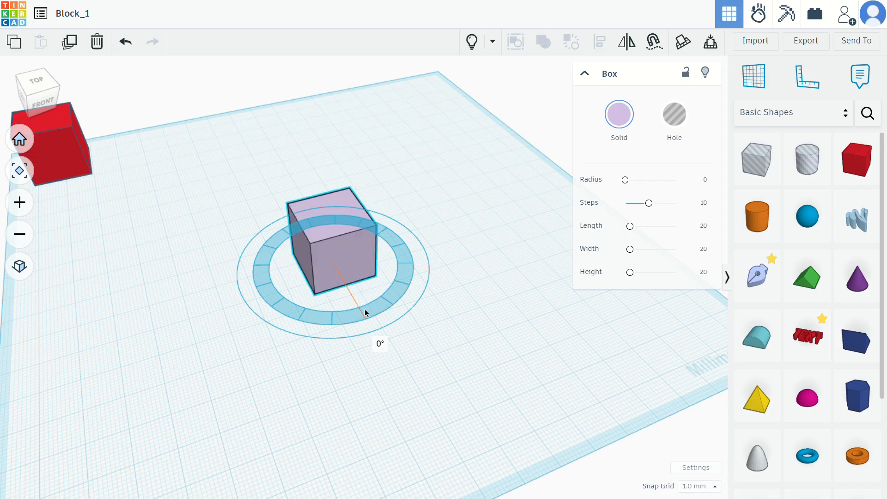
{"action": "left_click", "coordinate": [475, 226]}
Try the light purple box's rotation about its left-to-right axis, leaving it at 0°, and deselect the box
{"action": "left_click", "coordinate": [320, 226]}
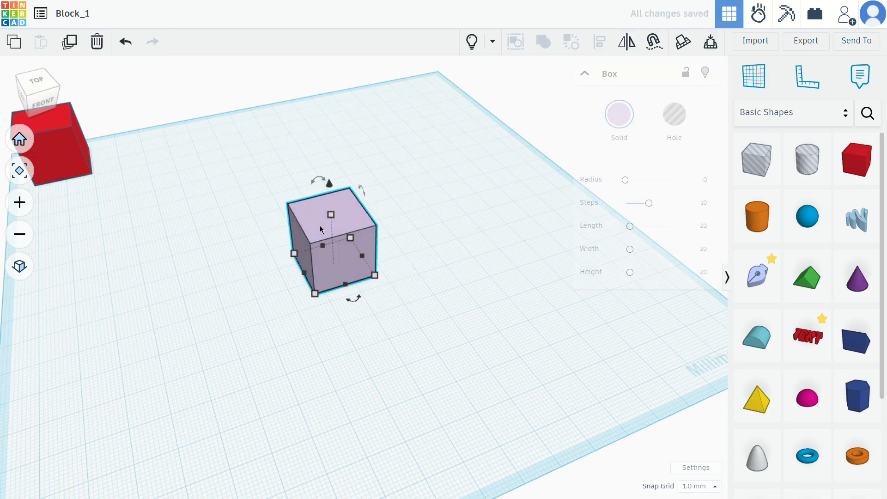
{"action": "right_click_drag", "start_coordinate": [408, 277], "coordinate": [432, 270]}
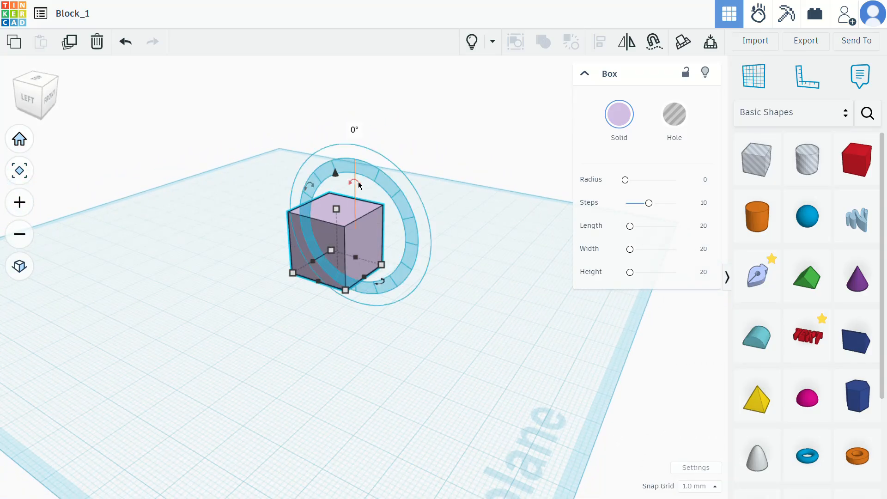
{"action": "mouse_move", "coordinate": [359, 181]}
{"action": "left_mouse_down"}
{"action": "mouse_move", "coordinate": [395, 195]}
{"action": "mouse_move", "coordinate": [412, 248]}
{"action": "mouse_move", "coordinate": [404, 277]}
{"action": "mouse_move", "coordinate": [350, 290]}
{"action": "mouse_move", "coordinate": [359, 284]}
{"action": "mouse_move", "coordinate": [367, 298]}
{"action": "mouse_move", "coordinate": [404, 291]}
{"action": "mouse_move", "coordinate": [426, 248]}
{"action": "mouse_move", "coordinate": [413, 197]}
{"action": "mouse_move", "coordinate": [403, 201]}
{"action": "mouse_move", "coordinate": [413, 193]}
{"action": "mouse_move", "coordinate": [398, 203]}
{"action": "mouse_move", "coordinate": [414, 194]}
{"action": "mouse_move", "coordinate": [404, 201]}
{"action": "mouse_move", "coordinate": [375, 174]}
{"action": "mouse_move", "coordinate": [397, 197]}
{"action": "mouse_move", "coordinate": [411, 193]}
{"action": "mouse_move", "coordinate": [389, 166]}
{"action": "mouse_move", "coordinate": [386, 182]}
{"action": "mouse_move", "coordinate": [358, 170]}
{"action": "left_mouse_up"}
{"action": "left_click", "coordinate": [492, 233]}
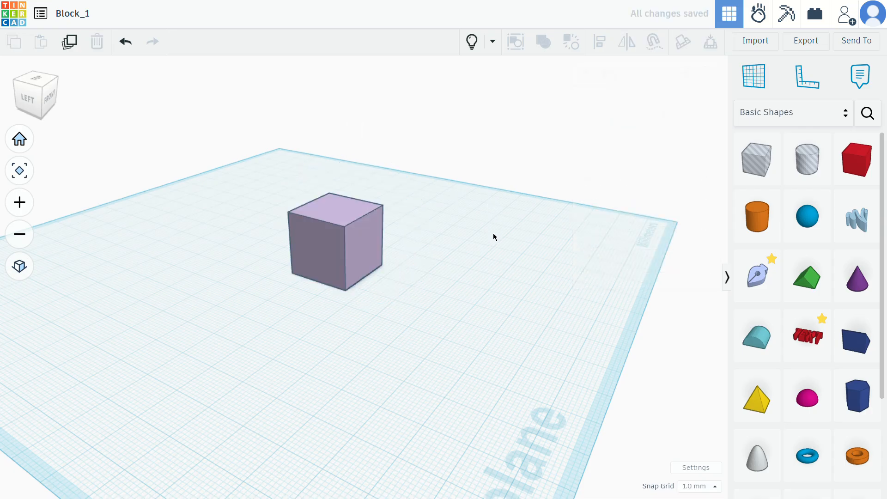
Try the light purple box's rotation about its front-to-back axis, leaving it at 0°, and deselect the box
{"action": "right_click_drag", "start_coordinate": [491, 233], "coordinate": [317, 205]}
{"action": "left_click", "coordinate": [316, 205]}
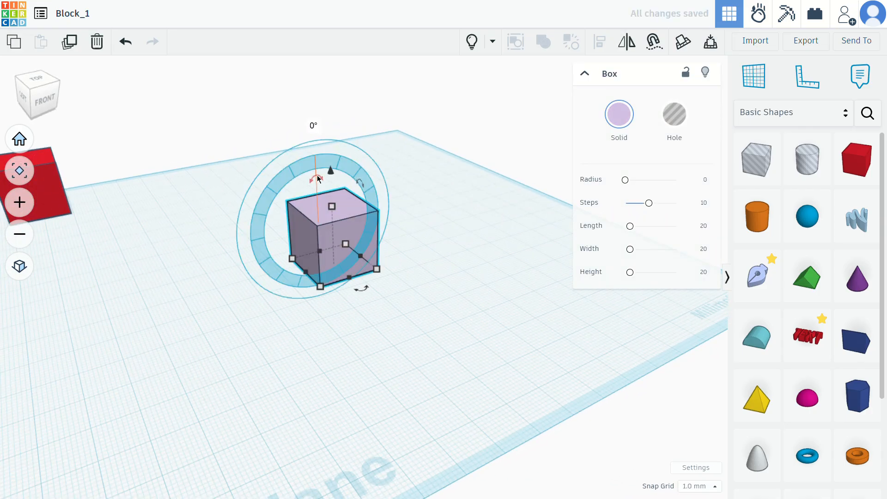
{"action": "mouse_move", "coordinate": [318, 178]}
{"action": "left_mouse_down"}
{"action": "mouse_move", "coordinate": [316, 165]}
{"action": "mouse_move", "coordinate": [359, 164]}
{"action": "mouse_move", "coordinate": [374, 217]}
{"action": "mouse_move", "coordinate": [363, 249]}
{"action": "mouse_move", "coordinate": [319, 279]}
{"action": "mouse_move", "coordinate": [270, 263]}
{"action": "mouse_move", "coordinate": [259, 220]}
{"action": "mouse_move", "coordinate": [286, 171]}
{"action": "mouse_move", "coordinate": [317, 159]}
{"action": "mouse_move", "coordinate": [340, 164]}
{"action": "mouse_move", "coordinate": [362, 187]}
{"action": "mouse_move", "coordinate": [372, 224]}
{"action": "mouse_move", "coordinate": [366, 245]}
{"action": "mouse_move", "coordinate": [342, 265]}
{"action": "mouse_move", "coordinate": [310, 281]}
{"action": "mouse_move", "coordinate": [291, 279]}
{"action": "mouse_move", "coordinate": [270, 268]}
{"action": "mouse_move", "coordinate": [257, 232]}
{"action": "mouse_move", "coordinate": [243, 240]}
{"action": "mouse_move", "coordinate": [247, 206]}
{"action": "mouse_move", "coordinate": [256, 176]}
{"action": "mouse_move", "coordinate": [306, 144]}
{"action": "mouse_move", "coordinate": [323, 109]}
{"action": "mouse_move", "coordinate": [364, 105]}
{"action": "mouse_move", "coordinate": [415, 119]}
{"action": "mouse_move", "coordinate": [440, 171]}
{"action": "mouse_move", "coordinate": [451, 234]}
{"action": "mouse_move", "coordinate": [419, 299]}
{"action": "mouse_move", "coordinate": [325, 340]}
{"action": "mouse_move", "coordinate": [253, 331]}
{"action": "mouse_move", "coordinate": [279, 276]}
{"action": "mouse_move", "coordinate": [262, 244]}
{"action": "mouse_move", "coordinate": [261, 204]}
{"action": "mouse_move", "coordinate": [286, 176]}
{"action": "mouse_move", "coordinate": [317, 166]}
{"action": "left_mouse_up"}
{"action": "left_click", "coordinate": [461, 242]}
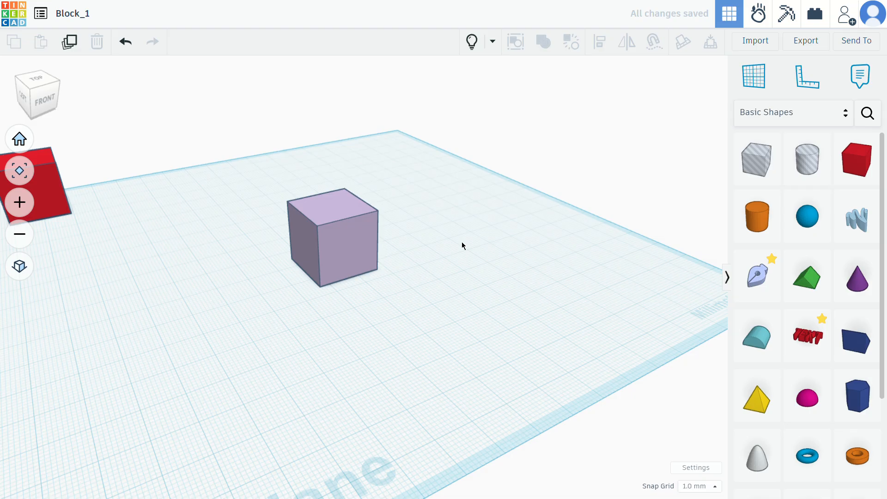
Move the light purple box 3 mm, tilt it 29° about its front-to-back axis, and undo the tilt
{"action": "left_click_drag", "start_coordinate": [301, 309], "coordinate": [350, 250]}
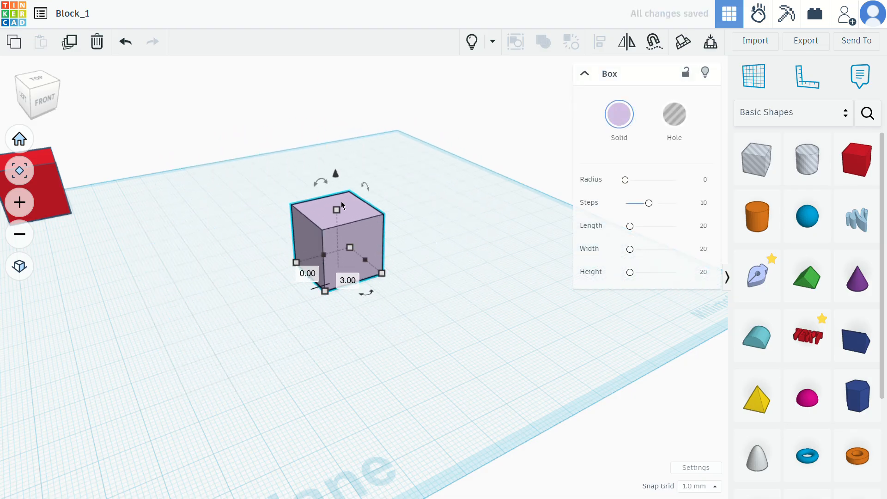
{"action": "left_click_drag", "start_coordinate": [333, 171], "coordinate": [290, 162]}
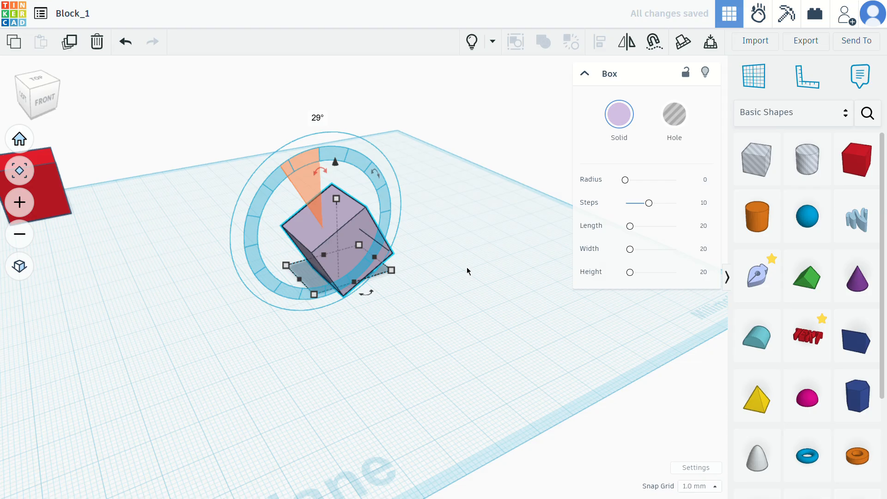
{"action": "left_click", "coordinate": [468, 270]}
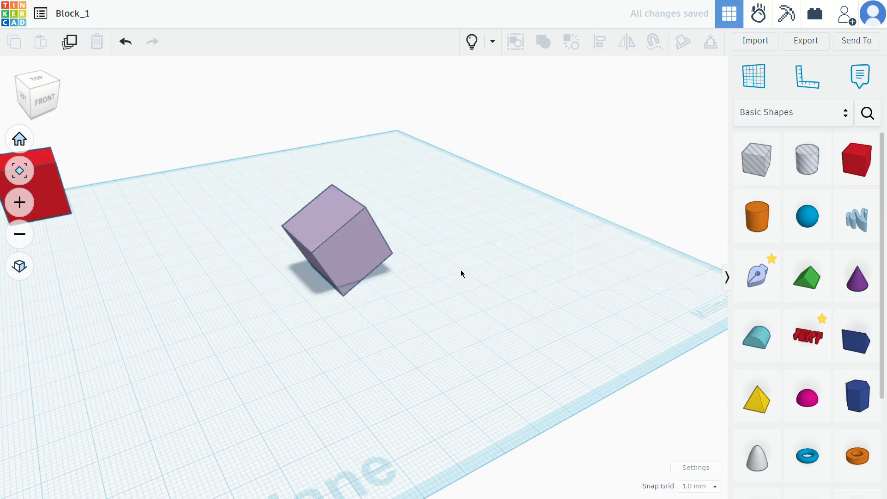
{"action": "middle_click_drag", "start_coordinate": [451, 259], "coordinate": [442, 268]}
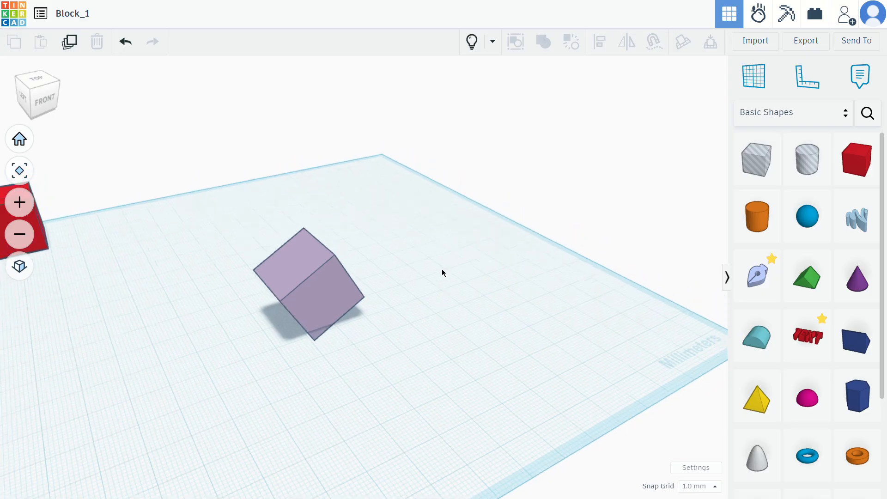
{"action": "right_click_drag", "start_coordinate": [461, 298], "coordinate": [370, 334]}
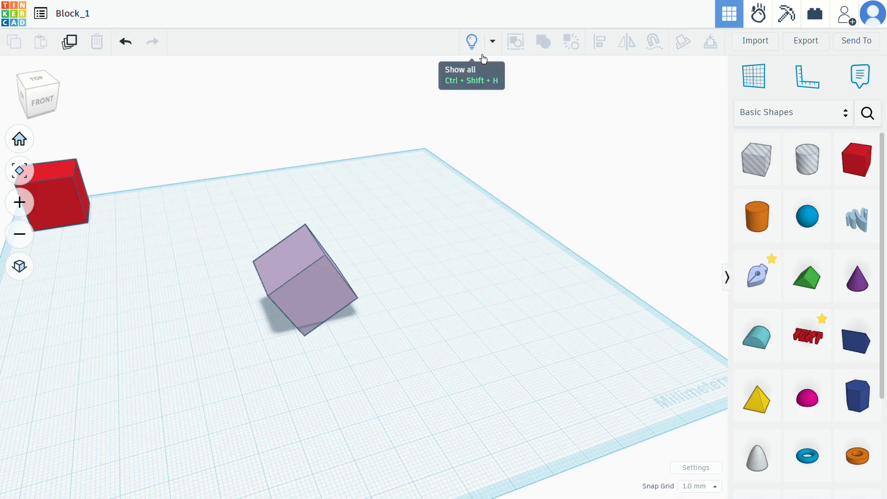
{"action": "key", "text": "ctrl+z"}
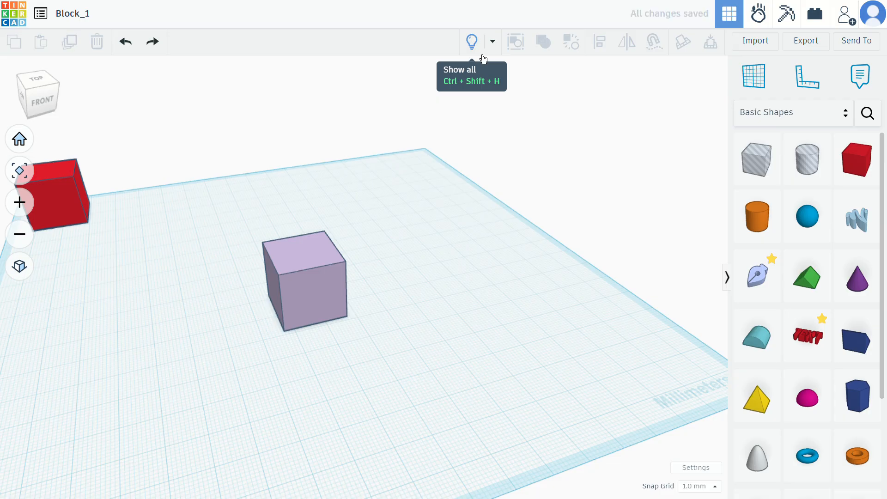
Tilt the light purple box 45° about its front-to-back axis and deselect it
{"action": "left_click", "coordinate": [306, 256]}
{"action": "left_click_drag", "start_coordinate": [294, 219], "coordinate": [238, 231]}
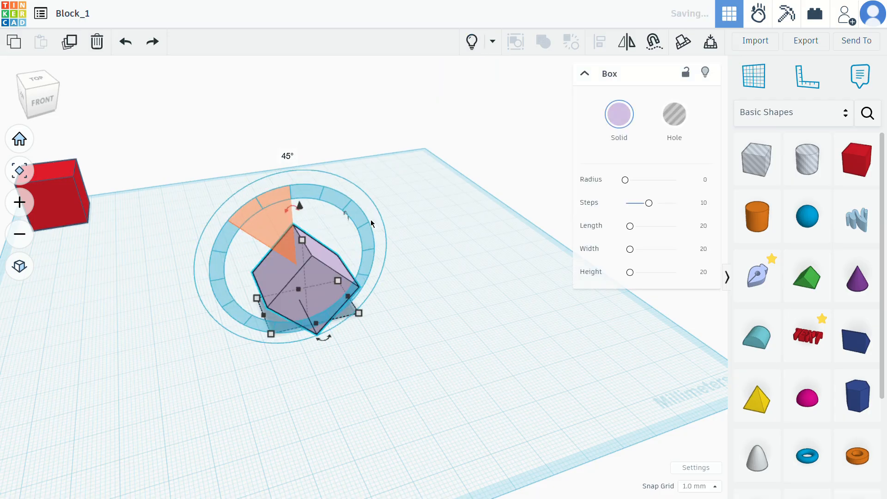
{"action": "left_click", "coordinate": [437, 233]}
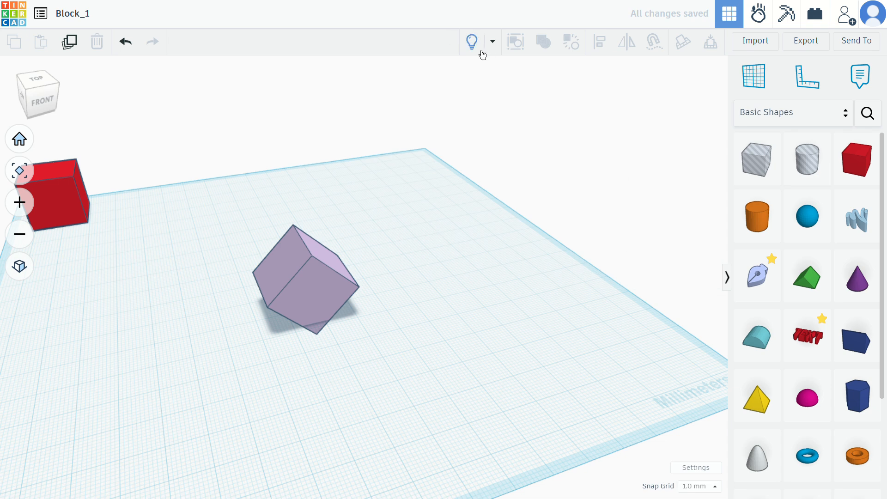
Show the hidden Ctrl+z text shape and undo the light purple box's 45° tilt
{"action": "right_click_drag", "start_coordinate": [260, 175], "coordinate": [186, 131]}
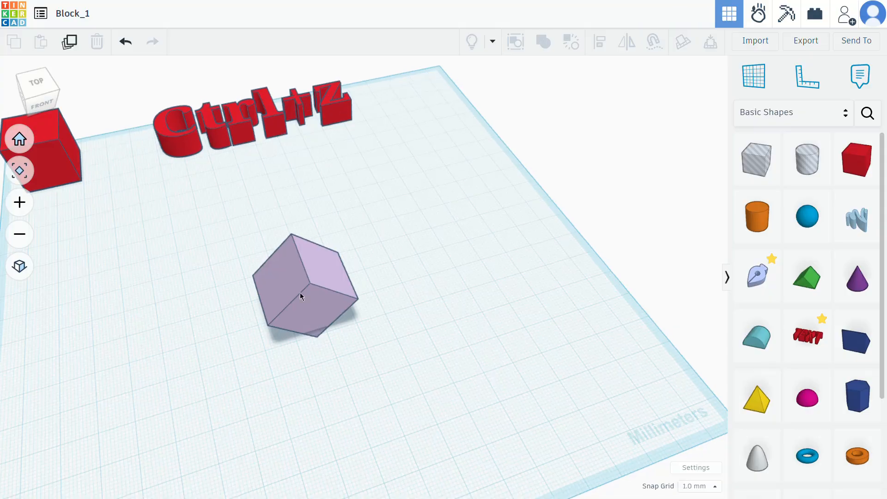
{"action": "key", "text": "ctrl+z"}
{"action": "scroll", "coordinate": [322, 350], "scroll_direction": "down", "scroll_amount": 1}
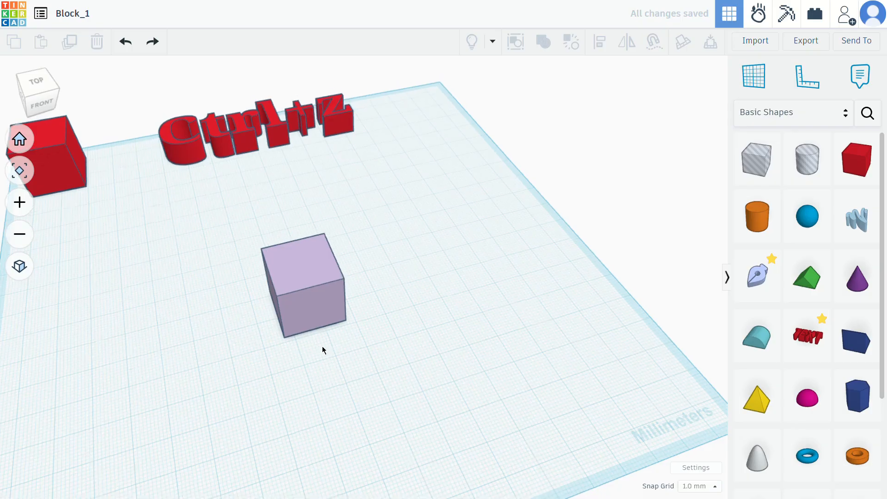
{"action": "right_click_drag", "start_coordinate": [322, 350], "coordinate": [353, 346]}
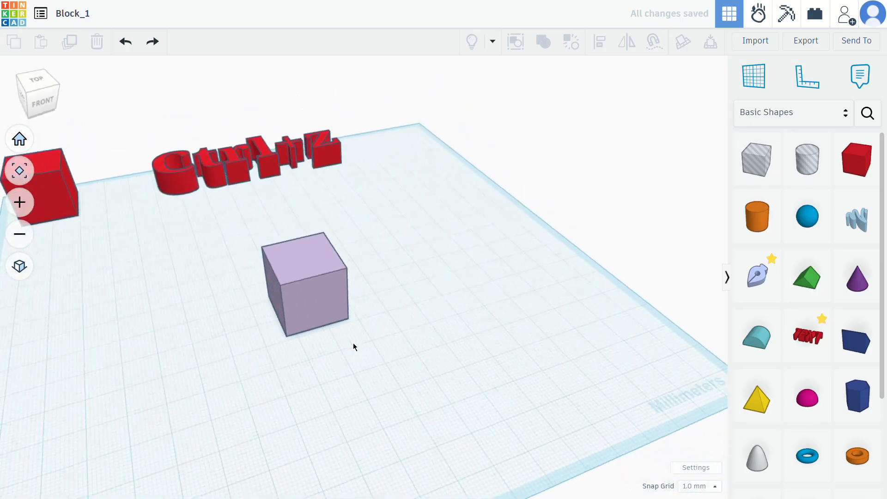
Move the light purple box to other spots on the workplane and undo the moves one by one
{"action": "middle_click_drag", "start_coordinate": [306, 305], "coordinate": [401, 265]}
{"action": "left_click_drag", "start_coordinate": [401, 265], "coordinate": [224, 393]}
{"action": "left_click", "coordinate": [353, 351]}
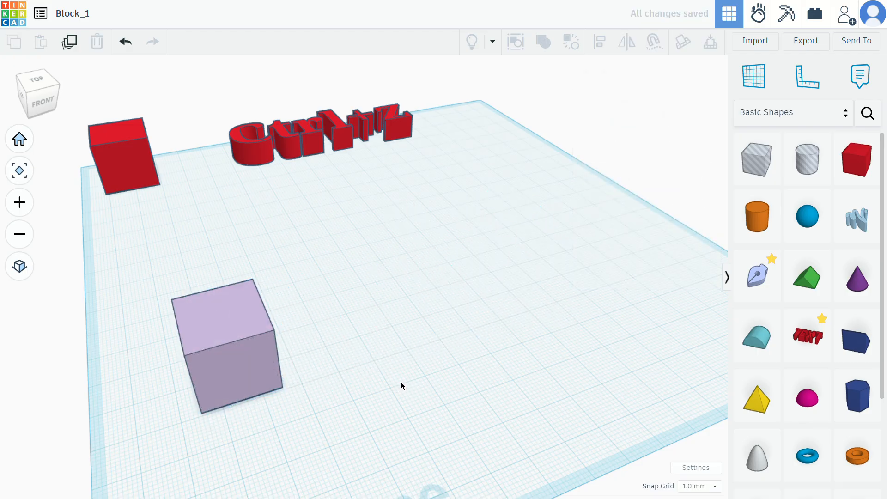
{"action": "key", "text": "ctrl+z"}
{"action": "key", "text": "ctrl+z"}
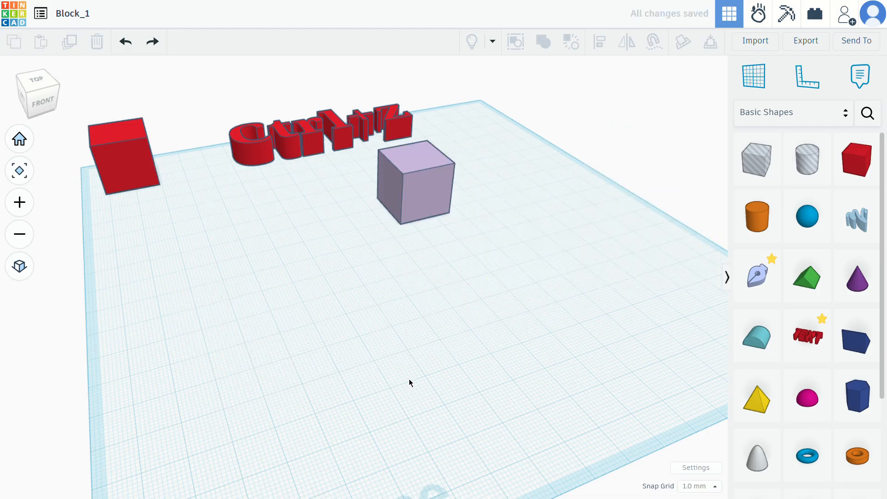
{"action": "key", "text": "ctrl+z"}
{"action": "key", "text": "ctrl+z"}
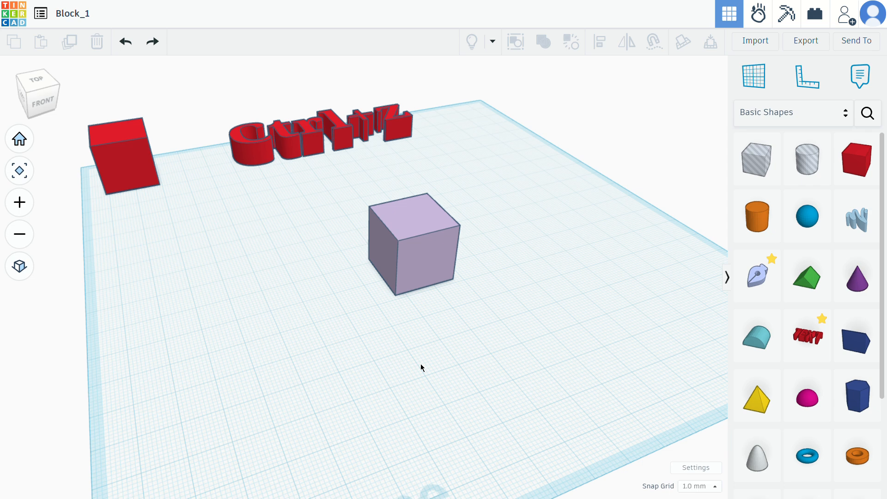
Replace the light purple box with a new box near the workplane's centre and colour it light purple
{"action": "left_click", "coordinate": [450, 242]}
{"action": "key", "text": "Delete"}
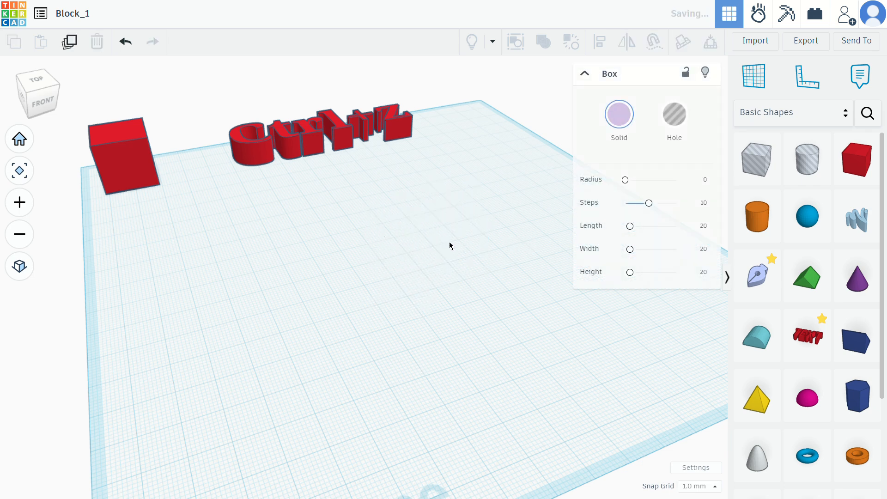
{"action": "left_click_drag", "start_coordinate": [851, 182], "coordinate": [391, 260]}
{"action": "left_click", "coordinate": [629, 124]}
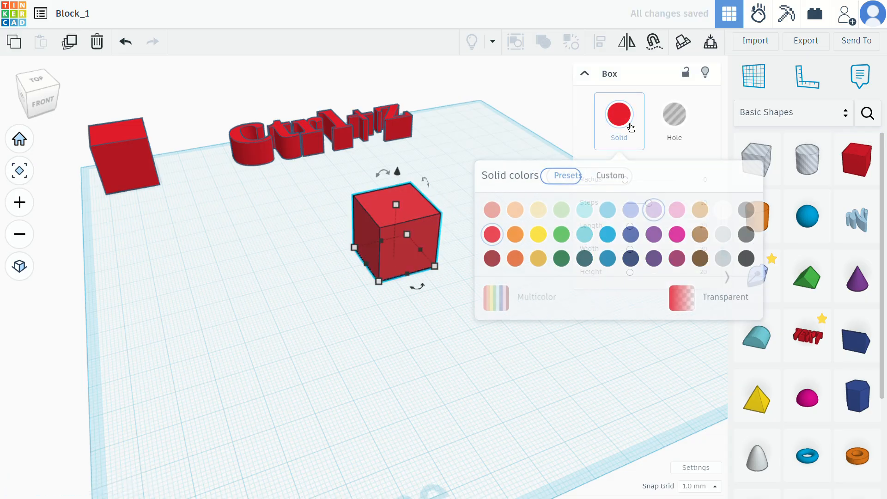
{"action": "left_click", "coordinate": [653, 217]}
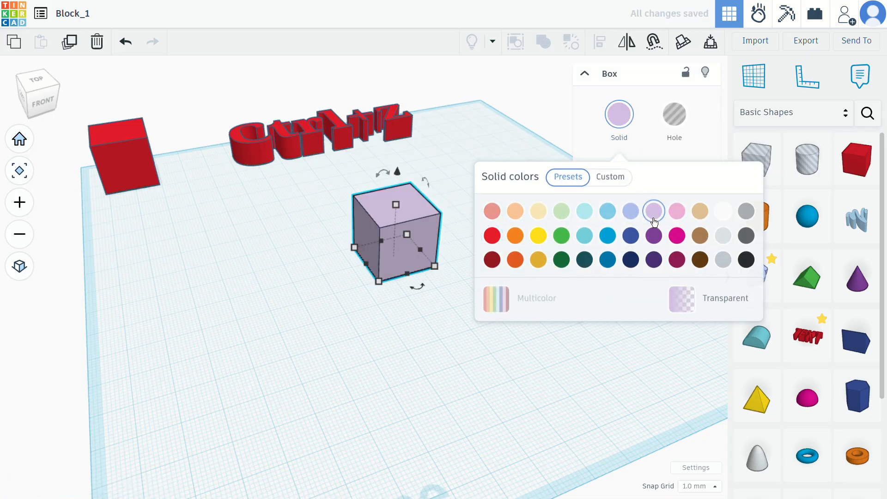
{"action": "left_click", "coordinate": [308, 333]}
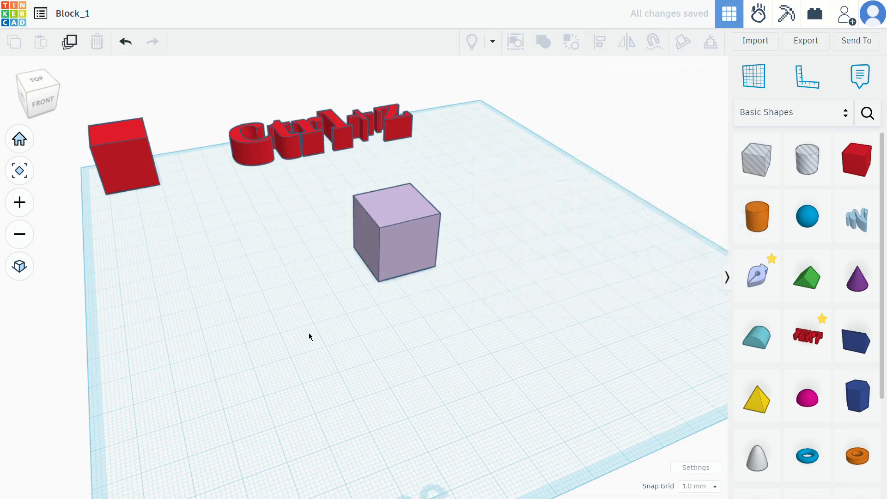
Delete the recoloured box and place another one near the centre, trying light blue before settling on light purple
{"action": "left_click", "coordinate": [409, 242]}
{"action": "key", "text": "Delete"}
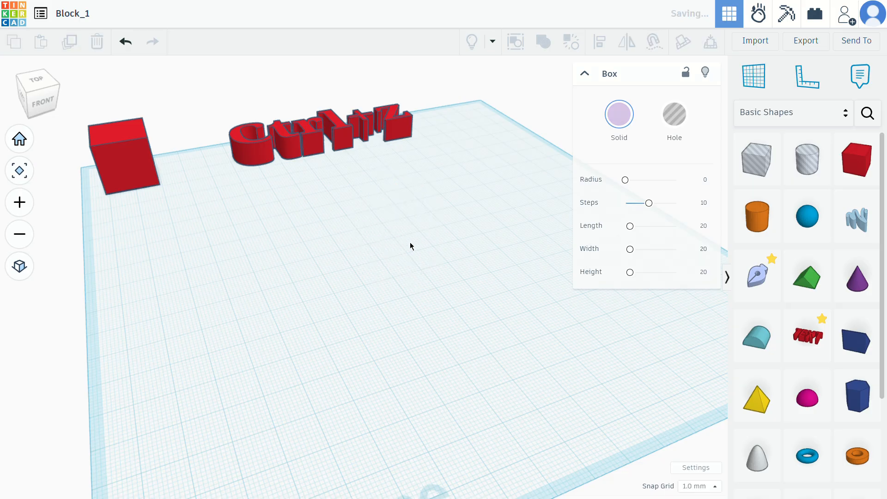
{"action": "left_click_drag", "start_coordinate": [865, 166], "coordinate": [383, 265]}
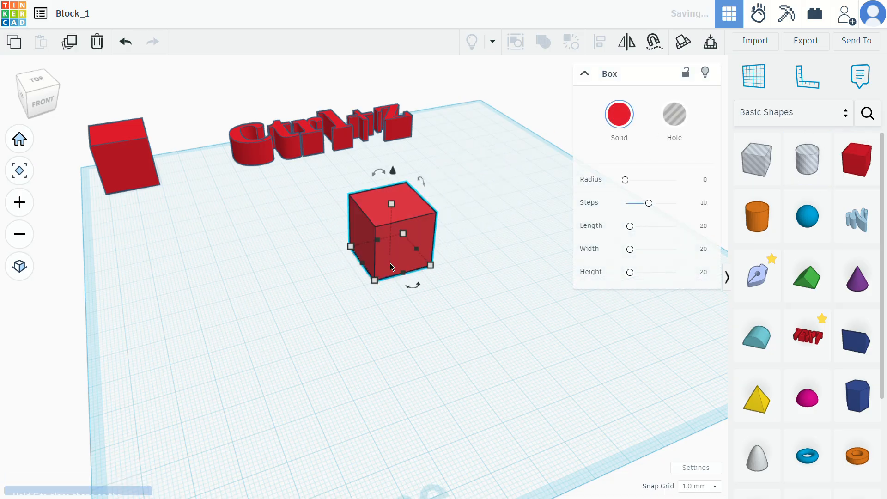
{"action": "left_click", "coordinate": [615, 138]}
{"action": "left_click", "coordinate": [630, 211]}
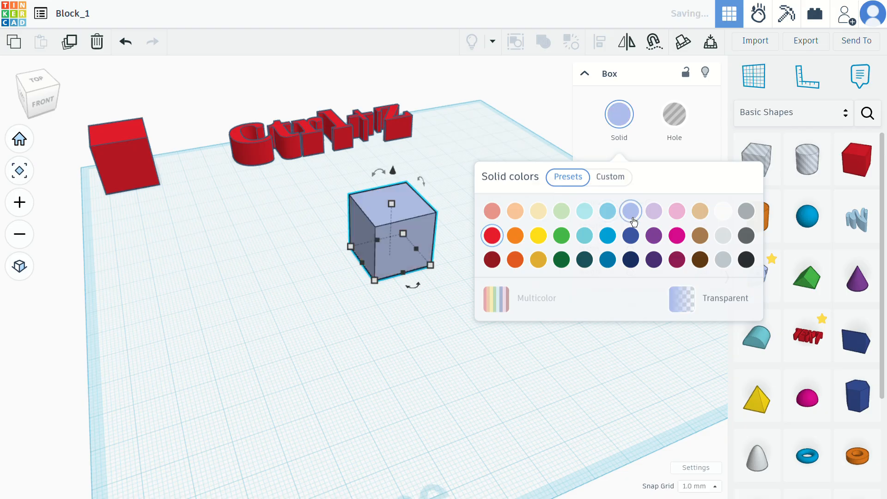
{"action": "left_click", "coordinate": [663, 214]}
{"action": "left_click", "coordinate": [376, 359]}
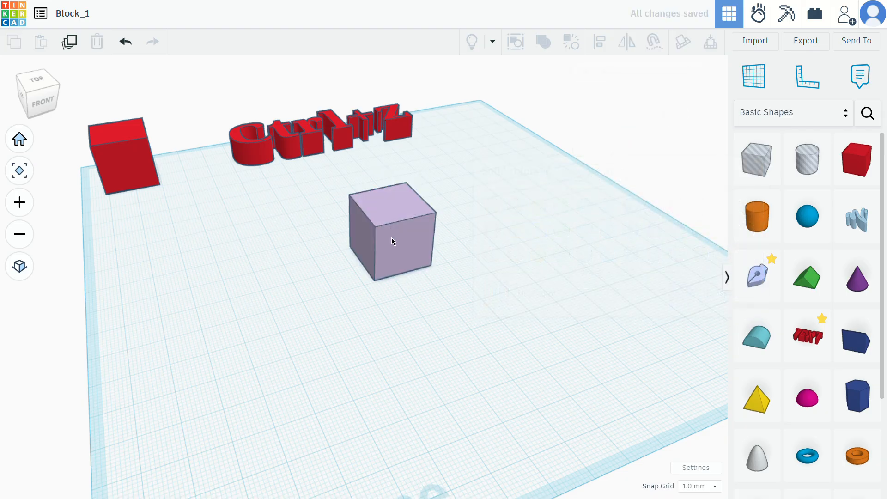
Move the new light purple box across the workplane by -5 mm and 14 mm
{"action": "mouse_move", "coordinate": [389, 226]}
{"action": "left_mouse_down"}
{"action": "mouse_move", "coordinate": [363, 249]}
{"action": "mouse_move", "coordinate": [397, 263]}
{"action": "mouse_move", "coordinate": [392, 242]}
{"action": "left_mouse_up"}
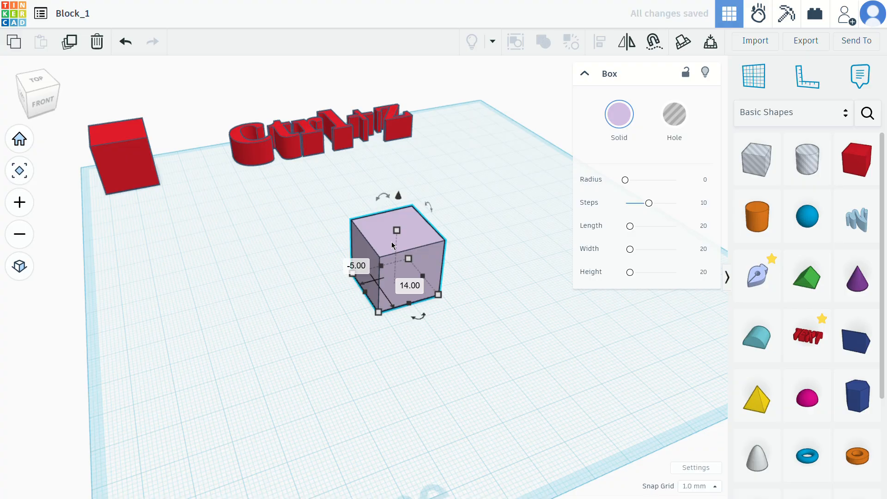
{"action": "right_click_drag", "start_coordinate": [391, 242], "coordinate": [486, 289]}
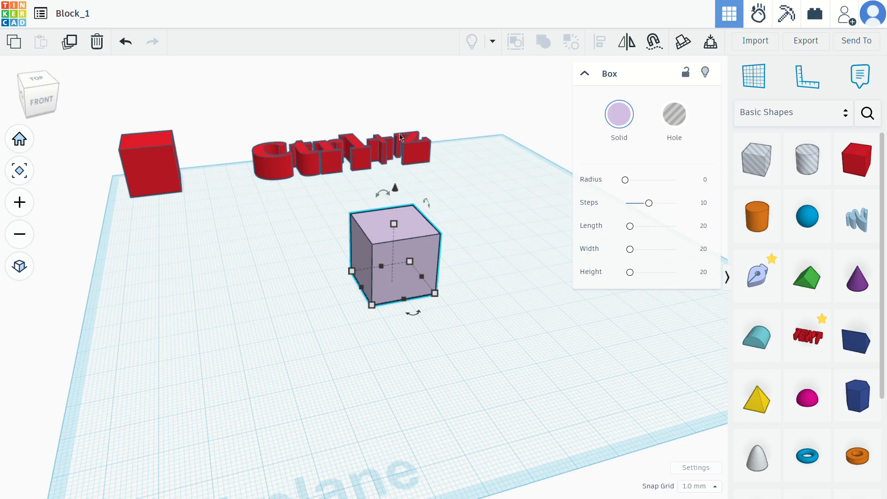
{"action": "right_click_drag", "start_coordinate": [483, 278], "coordinate": [513, 277]}
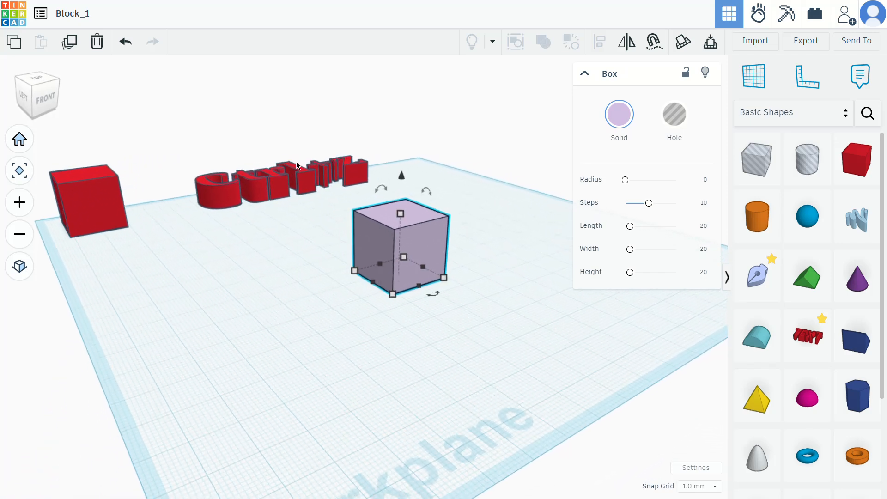
Hide the Ctrl+z text shape and shift the light purple box by -5 mm and -2 mm on the workplane
{"action": "left_click", "coordinate": [265, 173]}
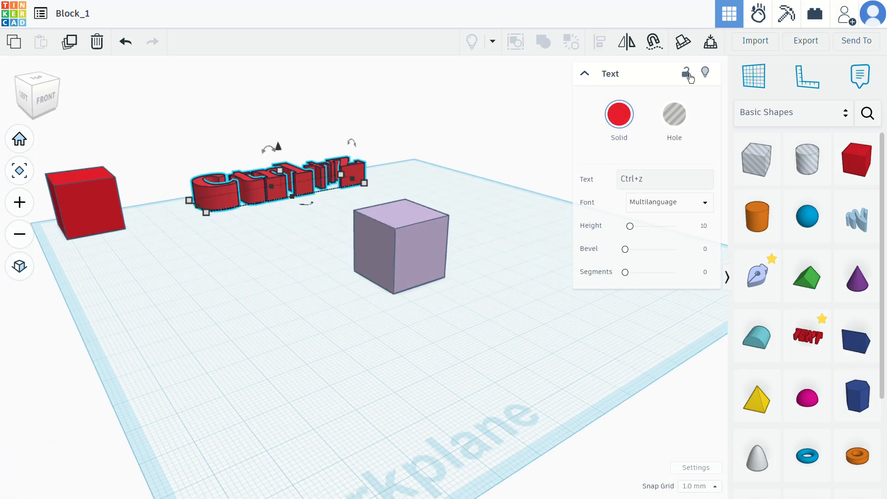
{"action": "left_click", "coordinate": [707, 74]}
{"action": "left_click", "coordinate": [398, 231]}
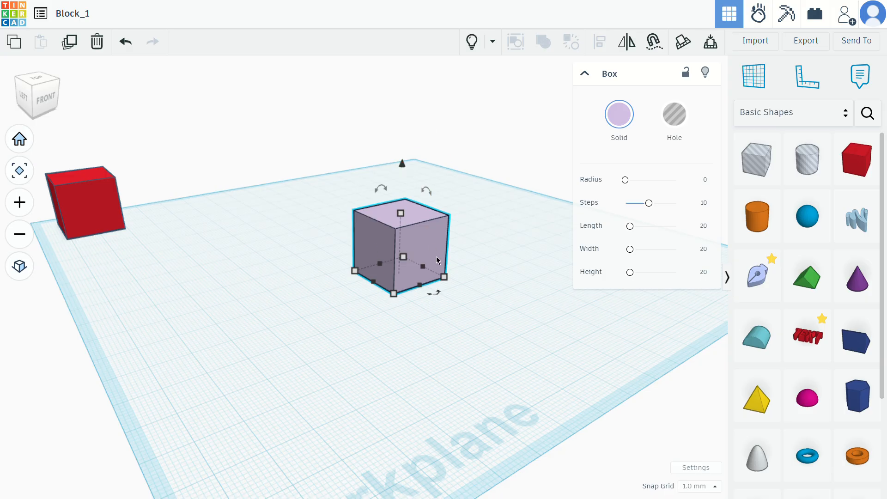
{"action": "mouse_move", "coordinate": [415, 241]}
{"action": "left_mouse_down"}
{"action": "mouse_move", "coordinate": [361, 257]}
{"action": "mouse_move", "coordinate": [392, 231]}
{"action": "mouse_move", "coordinate": [395, 251]}
{"action": "mouse_move", "coordinate": [400, 237]}
{"action": "left_mouse_up"}
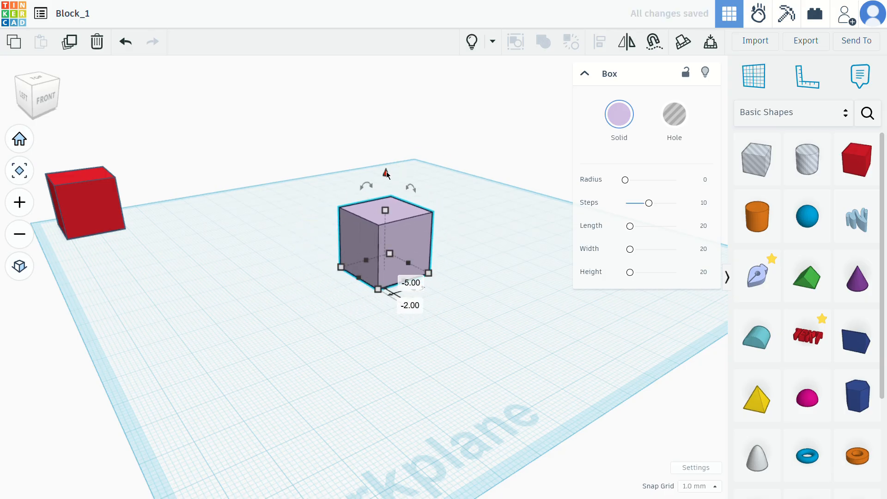
Raise the light purple box above the workplane, try it at different heights, and deselect it
{"action": "left_click_drag", "start_coordinate": [387, 172], "coordinate": [387, 96]}
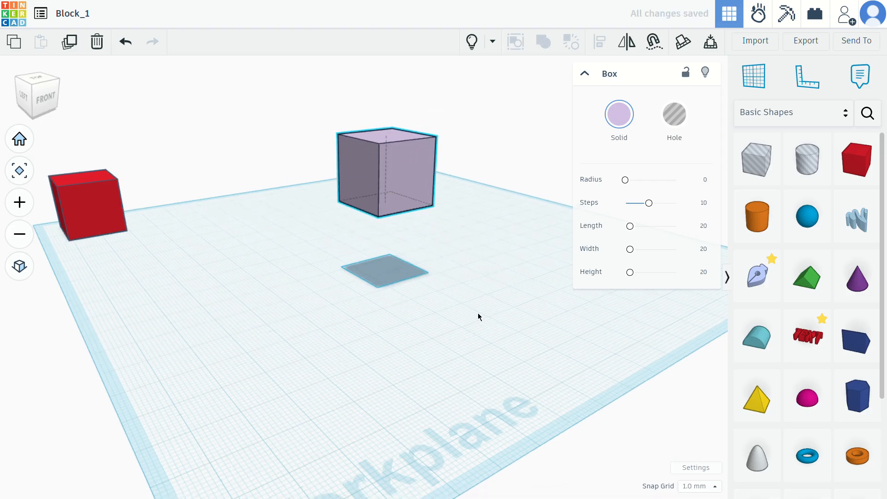
{"action": "mouse_move", "coordinate": [478, 312]}
{"action": "right_mouse_down"}
{"action": "mouse_move", "coordinate": [461, 292]}
{"action": "mouse_move", "coordinate": [475, 323]}
{"action": "right_mouse_up"}
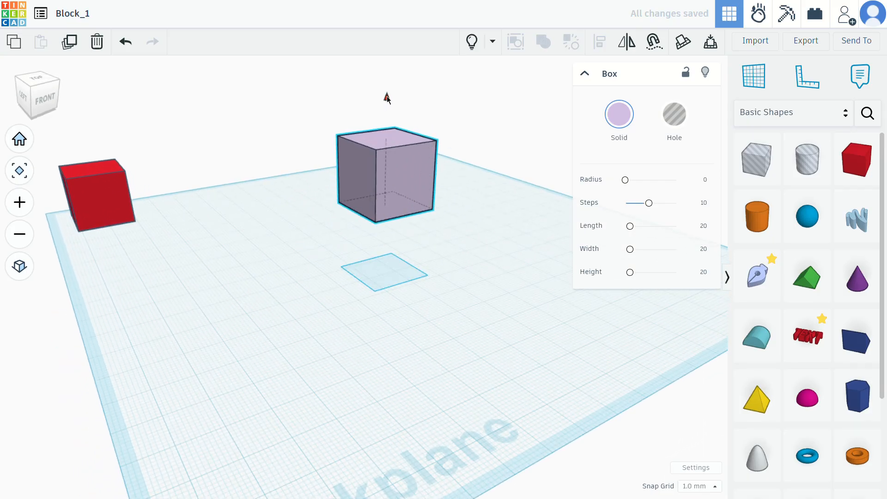
{"action": "left_click_drag", "start_coordinate": [386, 97], "coordinate": [391, 122]}
{"action": "left_click_drag", "start_coordinate": [417, 243], "coordinate": [414, 135]}
{"action": "left_click", "coordinate": [501, 303]}
Undo the light purple box's height changes to bring it back onto the workplane
{"action": "right_click_drag", "start_coordinate": [501, 303], "coordinate": [444, 285]}
{"action": "key", "text": "ctrl+z"}
{"action": "key", "text": "ctrl+z"}
{"action": "key", "text": "ctrl+z"}
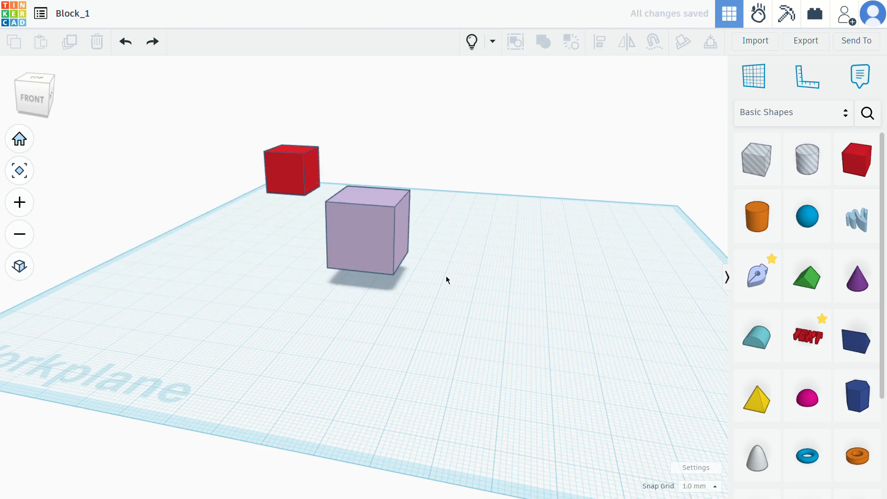
{"action": "key", "text": "ctrl+z"}
{"action": "key", "text": "ctrl+z"}
{"action": "key", "text": "ctrl+z"}
{"action": "key", "text": "ctrl+z"}
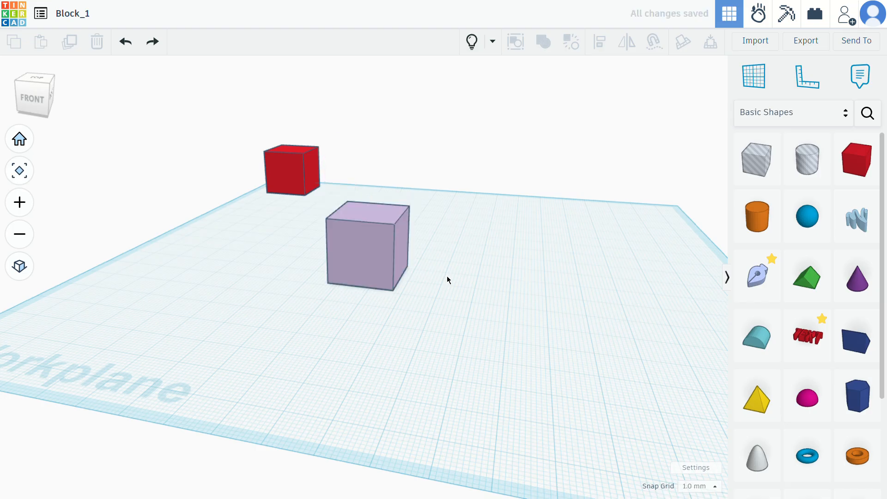
{"action": "right_click_drag", "start_coordinate": [447, 280], "coordinate": [11, 121]}
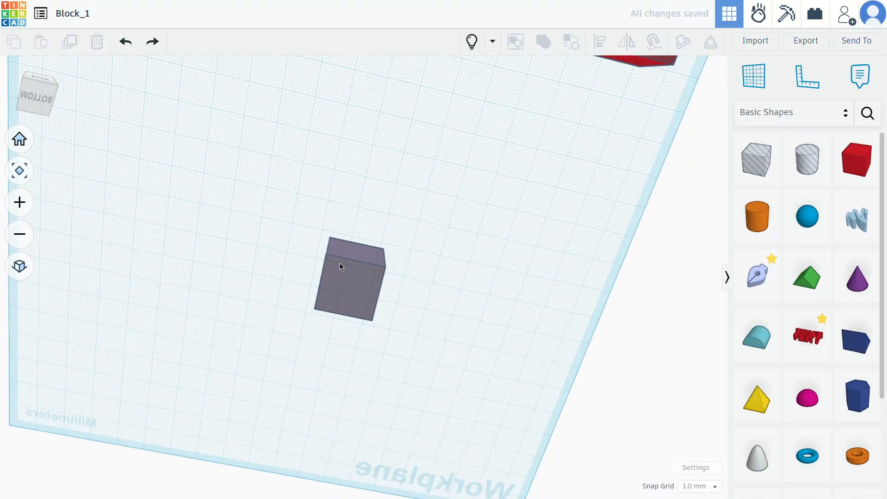
Return to the home view and shift the light purple box by -2 mm and -3 mm on the workplane
{"action": "left_click", "coordinate": [19, 138]}
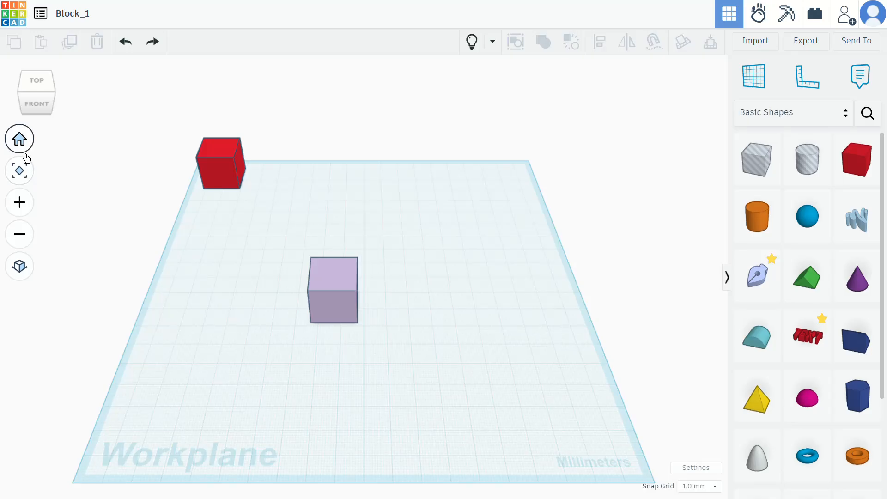
{"action": "scroll", "coordinate": [339, 328], "scroll_direction": "up", "scroll_amount": 3}
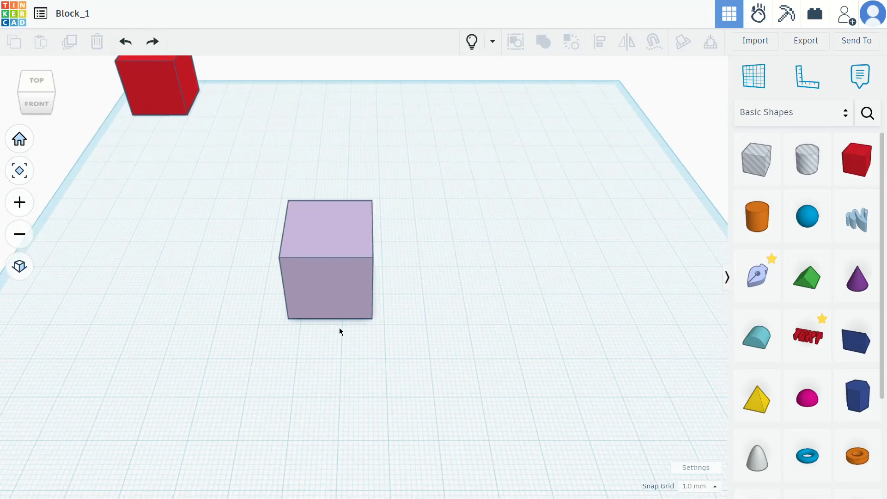
{"action": "right_click_drag", "start_coordinate": [339, 328], "coordinate": [373, 313]}
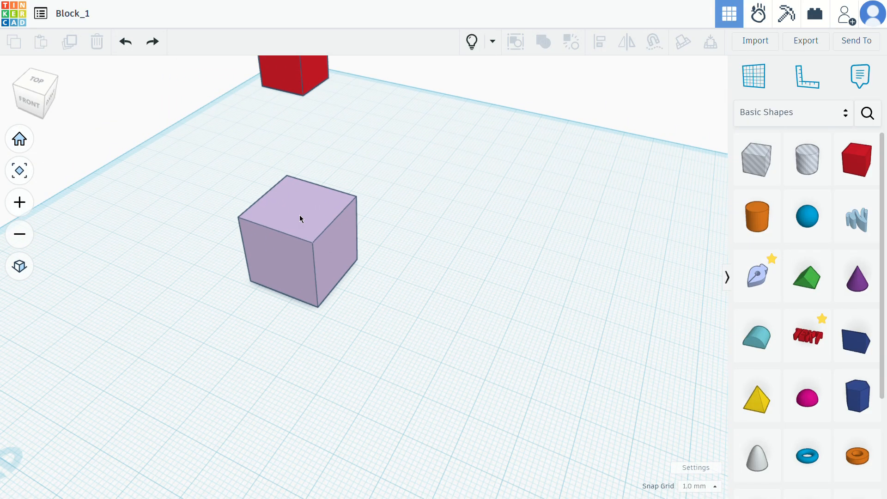
{"action": "right_click_drag", "start_coordinate": [410, 204], "coordinate": [352, 281]}
{"action": "left_click_drag", "start_coordinate": [352, 281], "coordinate": [318, 297]}
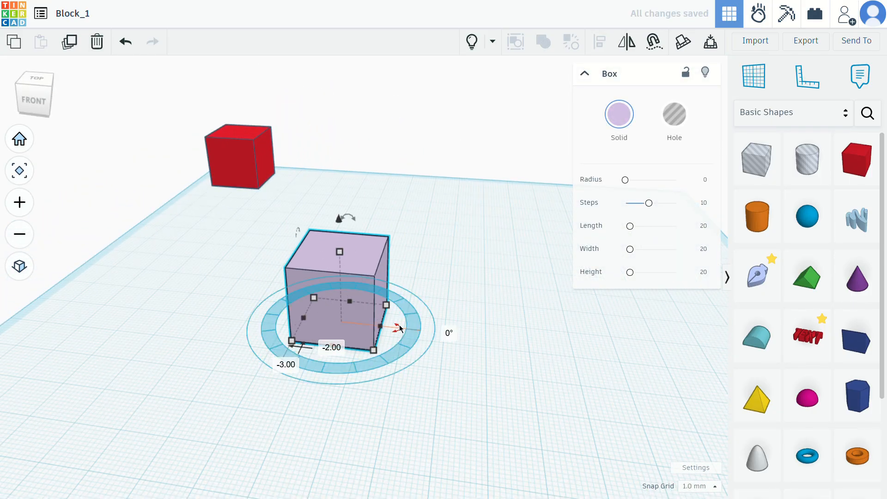
{"action": "mouse_move", "coordinate": [397, 327]}
{"action": "left_mouse_down"}
{"action": "mouse_move", "coordinate": [402, 336]}
{"action": "mouse_move", "coordinate": [382, 362]}
{"action": "mouse_move", "coordinate": [355, 366]}
{"action": "mouse_move", "coordinate": [400, 328]}
{"action": "left_mouse_up"}
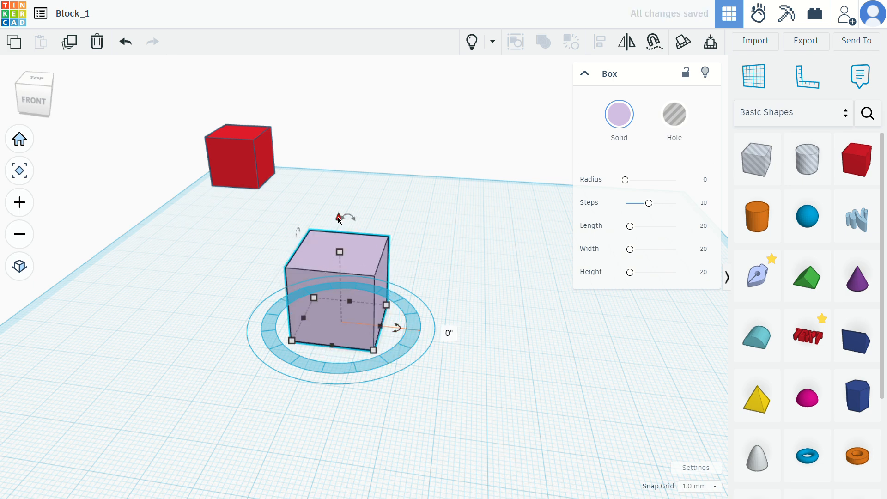
Raise the light purple box above the workplane, inspect it from a lower angle, and drop it back onto the workplane
{"action": "left_click_drag", "start_coordinate": [338, 217], "coordinate": [340, 143]}
{"action": "right_click_drag", "start_coordinate": [315, 347], "coordinate": [394, 318]}
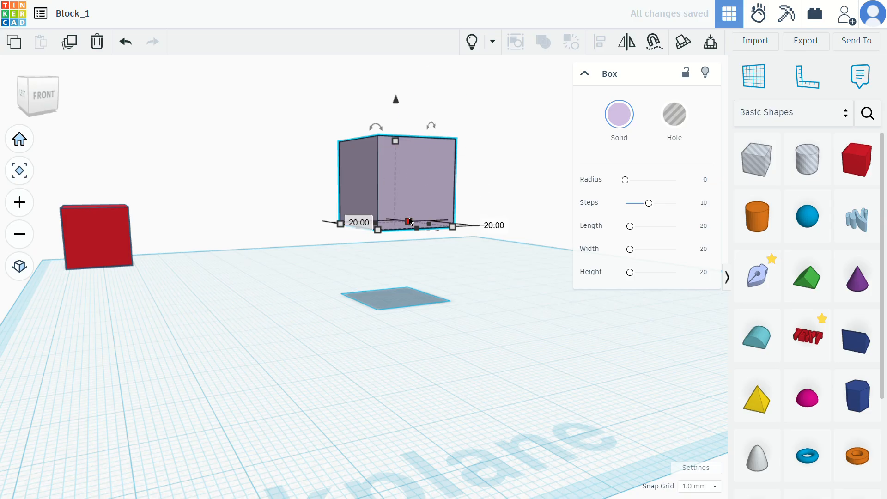
{"action": "left_click", "coordinate": [455, 368]}
{"action": "left_click", "coordinate": [394, 162]}
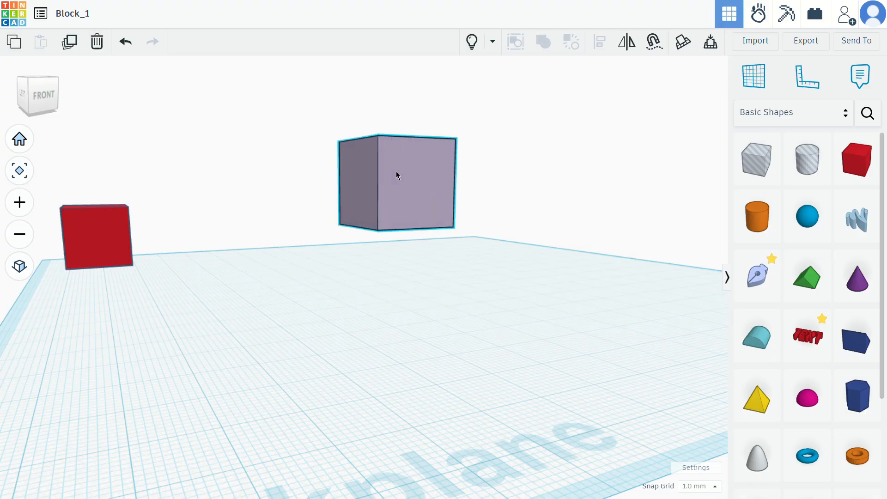
{"action": "left_click", "coordinate": [482, 190]}
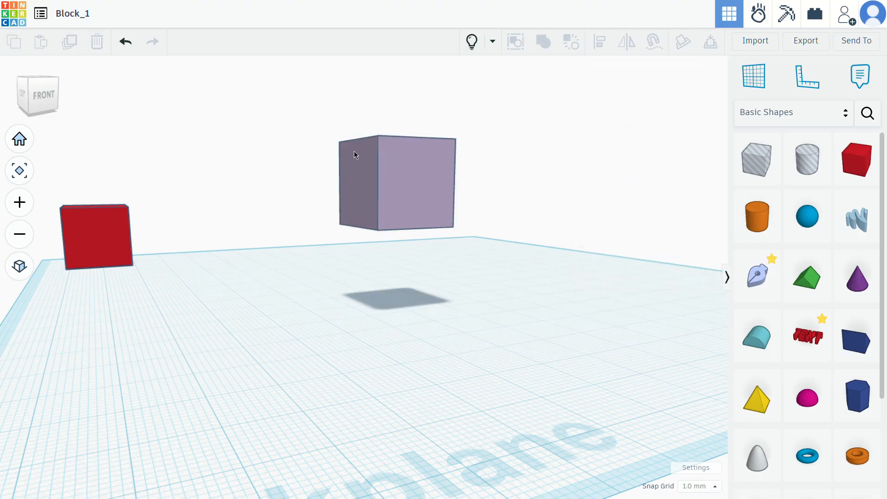
{"action": "right_click_drag", "start_coordinate": [433, 177], "coordinate": [419, 204]}
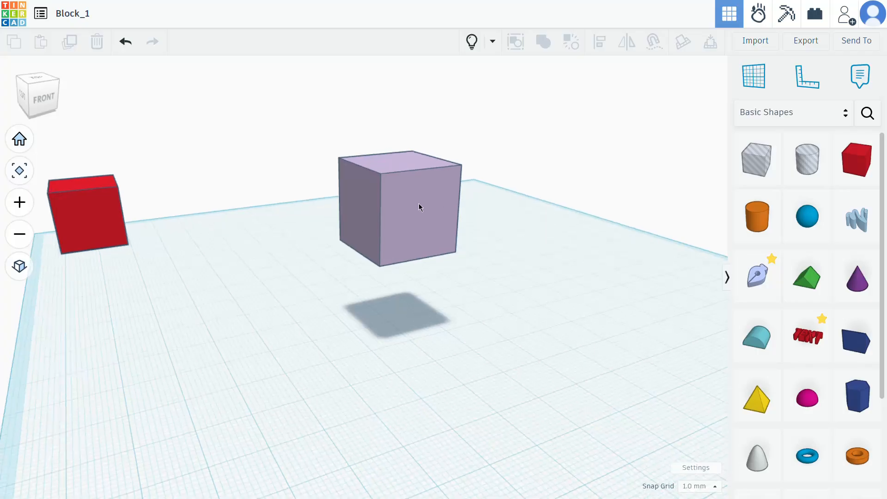
{"action": "left_click", "coordinate": [409, 204]}
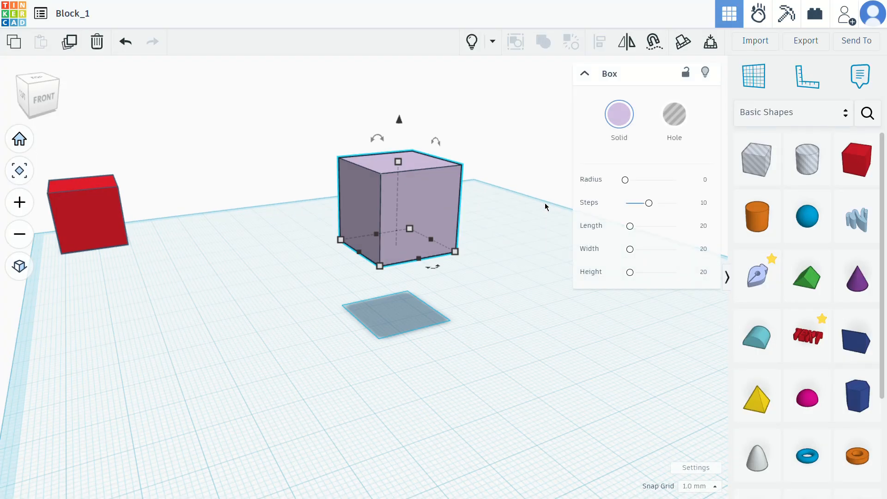
{"action": "key", "text": "d"}
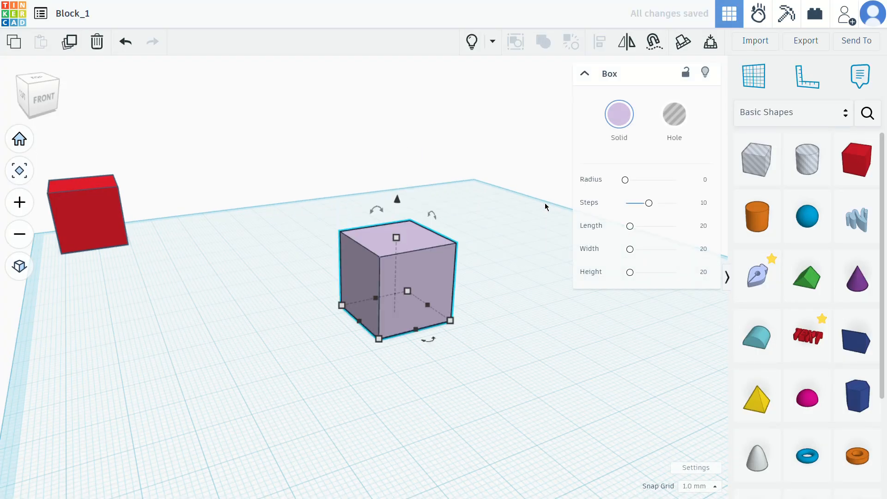
Practise raising the light purple box, first by 19 mm, and dropping it back onto the workplane each time
{"action": "right_click_drag", "start_coordinate": [545, 207], "coordinate": [449, 272]}
{"action": "left_click_drag", "start_coordinate": [363, 171], "coordinate": [361, 92]}
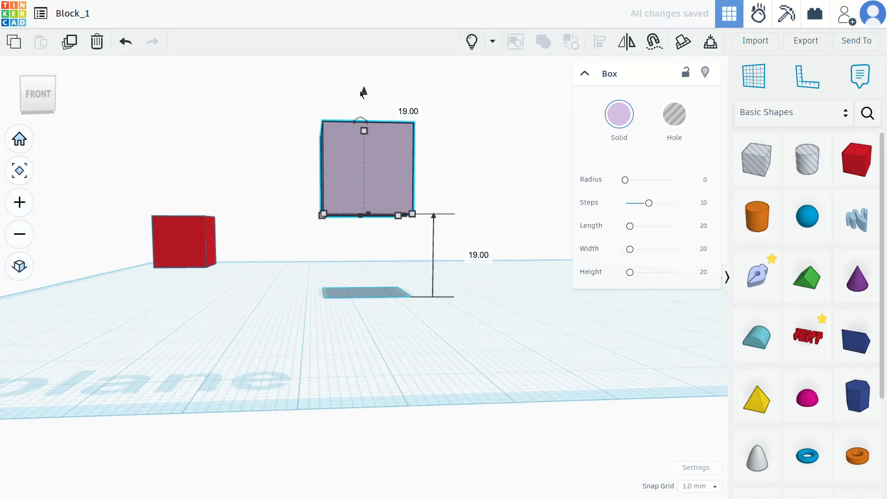
{"action": "key", "text": "d"}
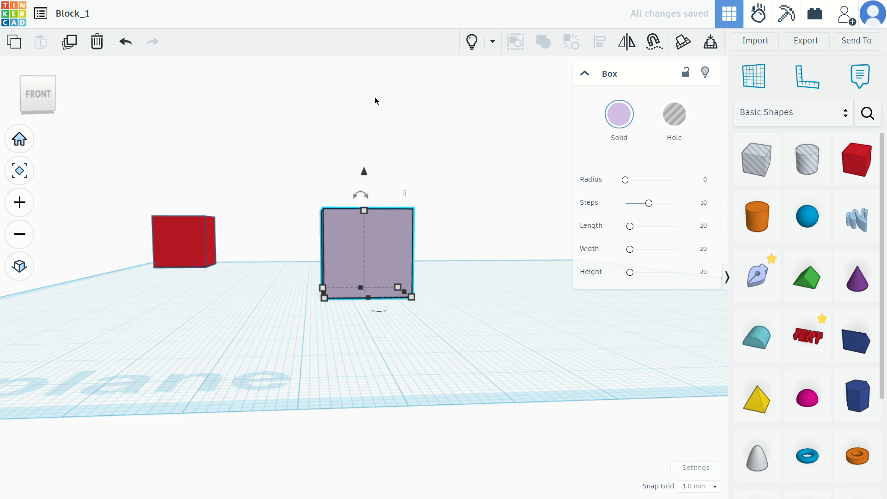
{"action": "right_click_drag", "start_coordinate": [457, 241], "coordinate": [459, 265]}
{"action": "left_click_drag", "start_coordinate": [386, 199], "coordinate": [387, 119]}
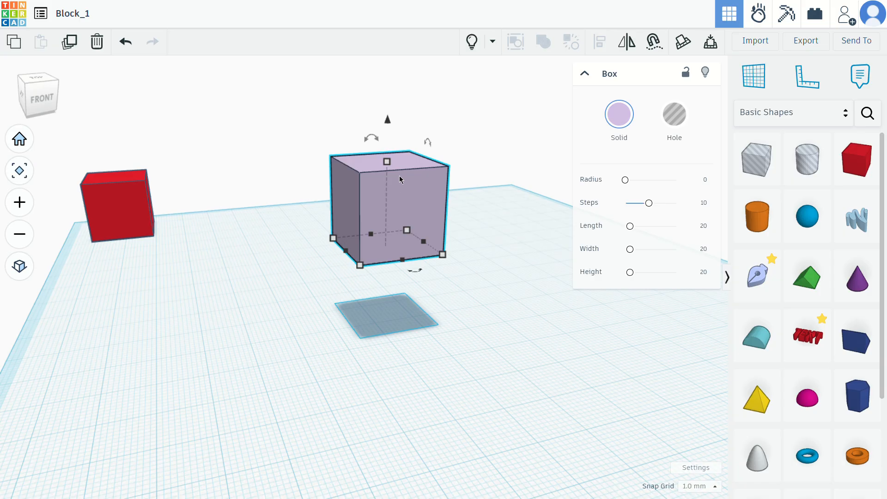
{"action": "key", "text": "d"}
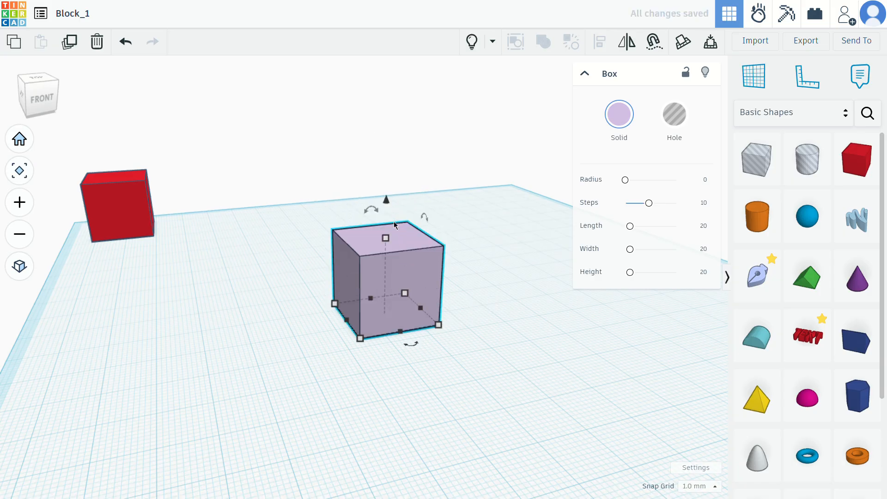
{"action": "left_click_drag", "start_coordinate": [385, 199], "coordinate": [386, 111]}
{"action": "key", "text": "d"}
{"action": "left_click_drag", "start_coordinate": [386, 199], "coordinate": [390, 128]}
{"action": "key", "text": "d"}
Try stretching the light purple box to 36 mm from the middle of its front base edge, and undo it
{"action": "right_click_drag", "start_coordinate": [471, 296], "coordinate": [498, 301]}
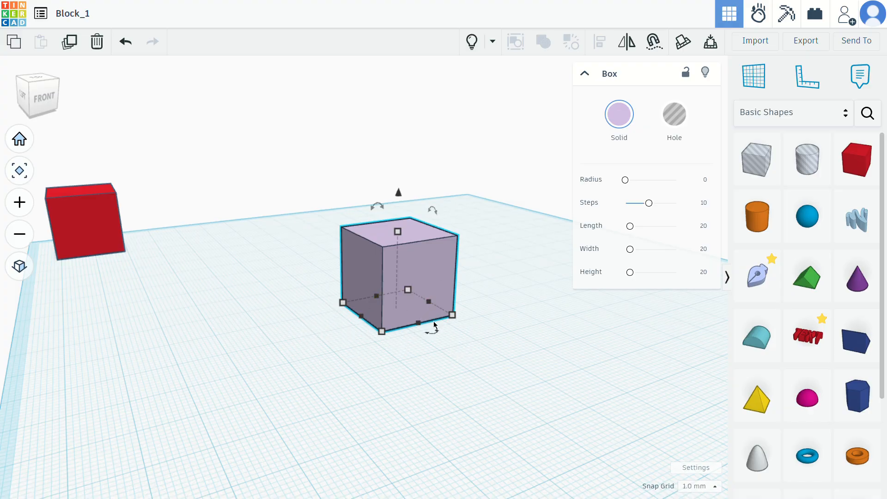
{"action": "scroll", "coordinate": [419, 324], "scroll_direction": "up", "scroll_amount": 5}
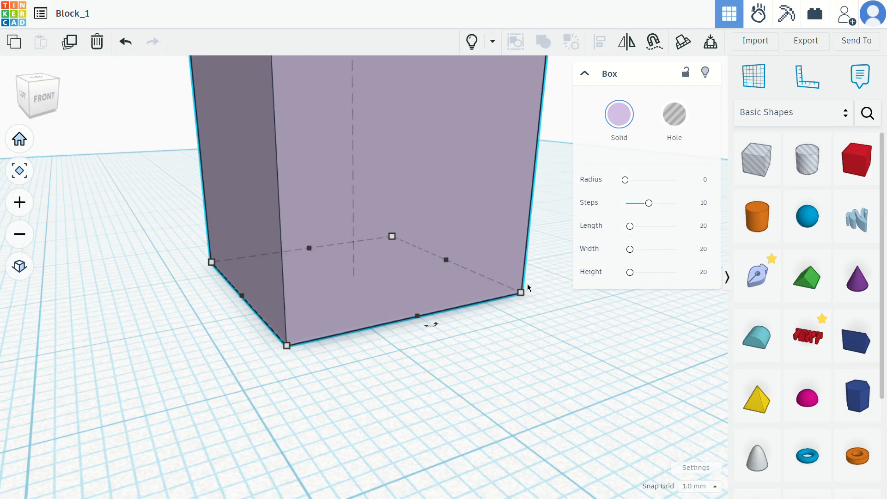
{"action": "scroll", "coordinate": [417, 336], "scroll_direction": "down", "scroll_amount": 5}
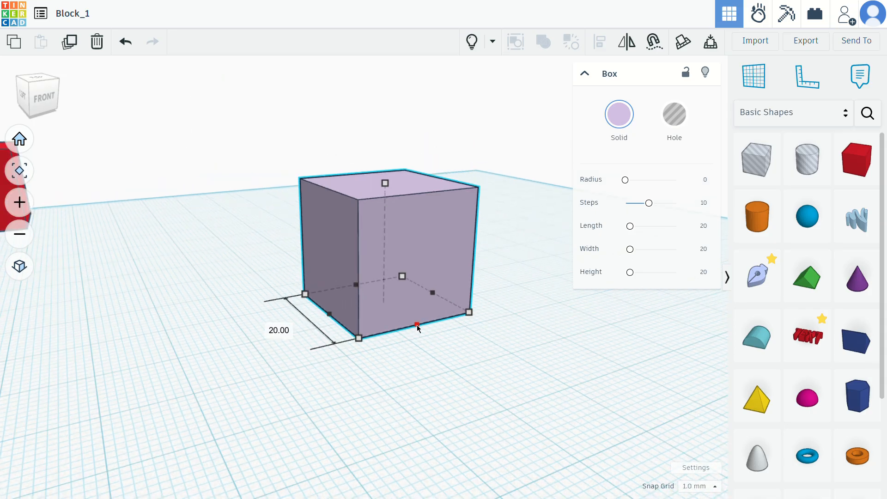
{"action": "left_click_drag", "start_coordinate": [418, 329], "coordinate": [506, 370]}
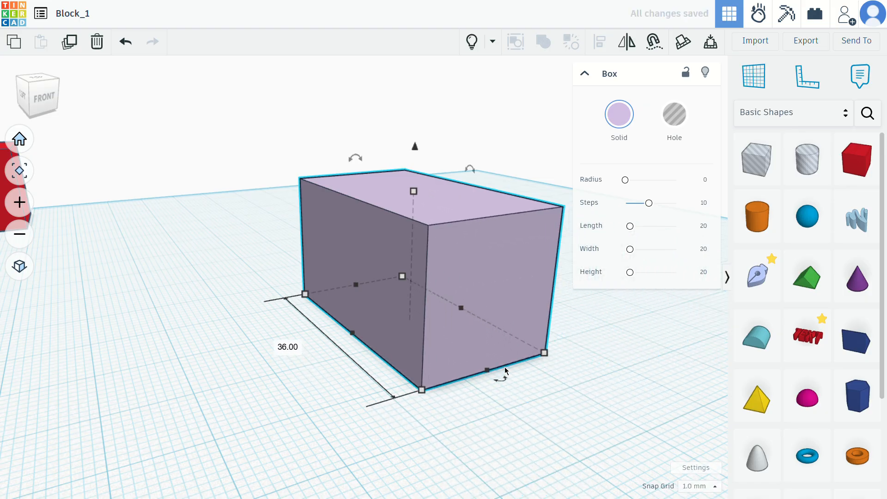
{"action": "key", "text": "ctrl+z"}
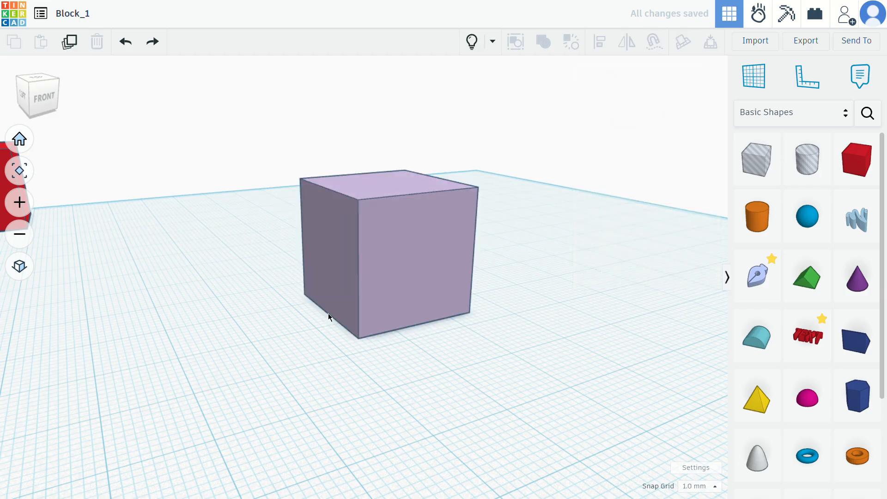
Stretch the light purple box sideways from its edge midpoints, first to 22 mm and then further outward on both sides
{"action": "mouse_move", "coordinate": [327, 313]}
{"action": "left_mouse_down"}
{"action": "mouse_move", "coordinate": [191, 346]}
{"action": "mouse_move", "coordinate": [317, 317]}
{"action": "left_mouse_up"}
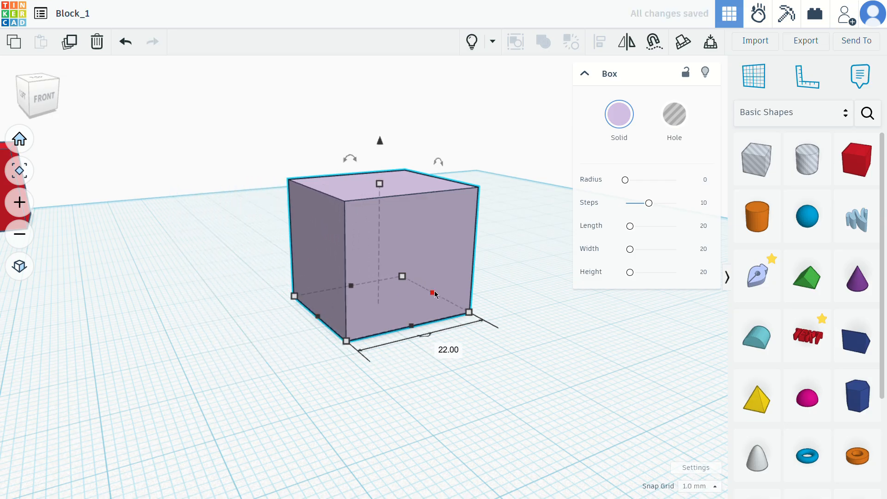
{"action": "left_click_drag", "start_coordinate": [435, 295], "coordinate": [525, 272]}
{"action": "left_click_drag", "start_coordinate": [395, 280], "coordinate": [377, 278]}
Stretch the box from its back edge to 26 mm and further, extend the opposite edge, and widen it to 42 mm
{"action": "right_click_drag", "start_coordinate": [376, 382], "coordinate": [456, 295]}
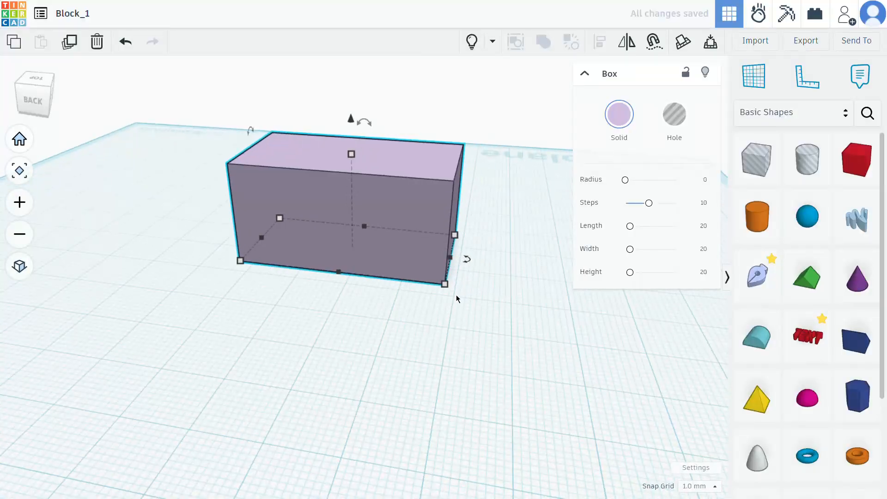
{"action": "mouse_move", "coordinate": [338, 272]}
{"action": "left_mouse_down"}
{"action": "mouse_move", "coordinate": [310, 354]}
{"action": "mouse_move", "coordinate": [333, 282]}
{"action": "left_mouse_up"}
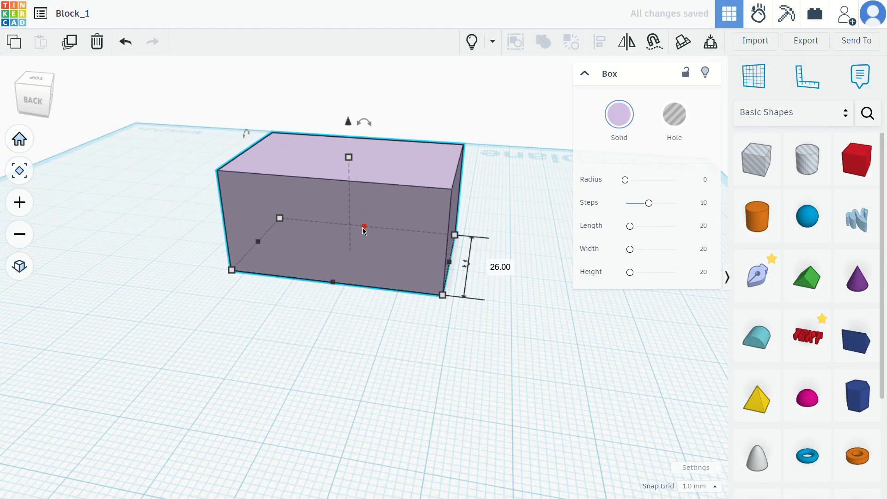
{"action": "left_click_drag", "start_coordinate": [364, 229], "coordinate": [373, 209]}
{"action": "left_click_drag", "start_coordinate": [333, 283], "coordinate": [278, 389]}
{"action": "mouse_move", "coordinate": [241, 261]}
{"action": "left_mouse_down"}
{"action": "mouse_move", "coordinate": [390, 283]}
{"action": "mouse_move", "coordinate": [234, 262]}
{"action": "left_mouse_up"}
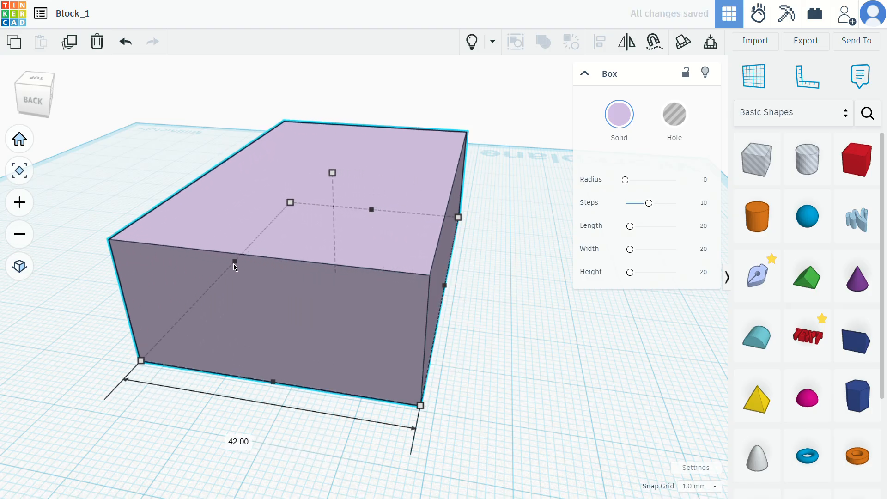
Undo all the recent resizing of the light purple box and its last drop onto the workplane
{"action": "right_click_drag", "start_coordinate": [531, 333], "coordinate": [291, 327]}
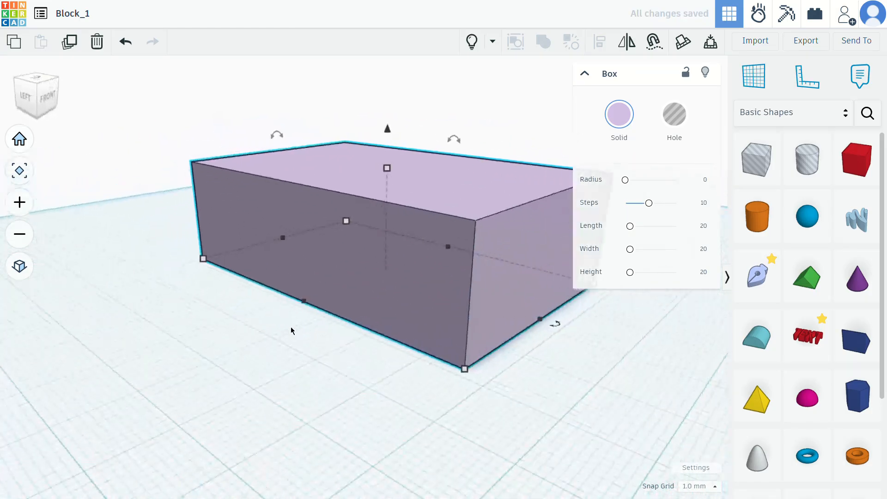
{"action": "mouse_move", "coordinate": [551, 391]}
{"action": "right_mouse_down"}
{"action": "mouse_move", "coordinate": [541, 393]}
{"action": "mouse_move", "coordinate": [550, 389]}
{"action": "right_mouse_up"}
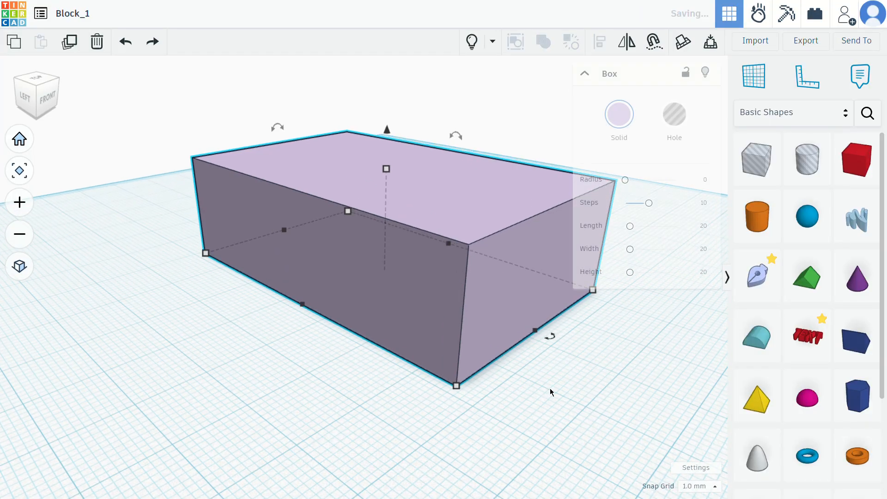
{"action": "key", "text": "ctrl+z"}
{"action": "key", "text": "ctrl+z"}
{"action": "key", "text": "ctrl+z"}
{"action": "key", "text": "ctrl+z"}
{"action": "key", "text": "ctrl+z"}
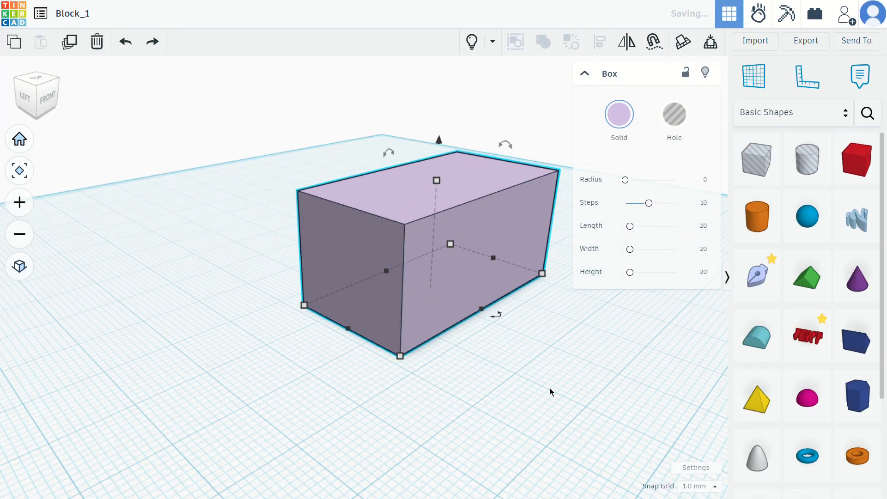
{"action": "key", "text": "ctrl+z"}
{"action": "key", "text": "ctrl+z"}
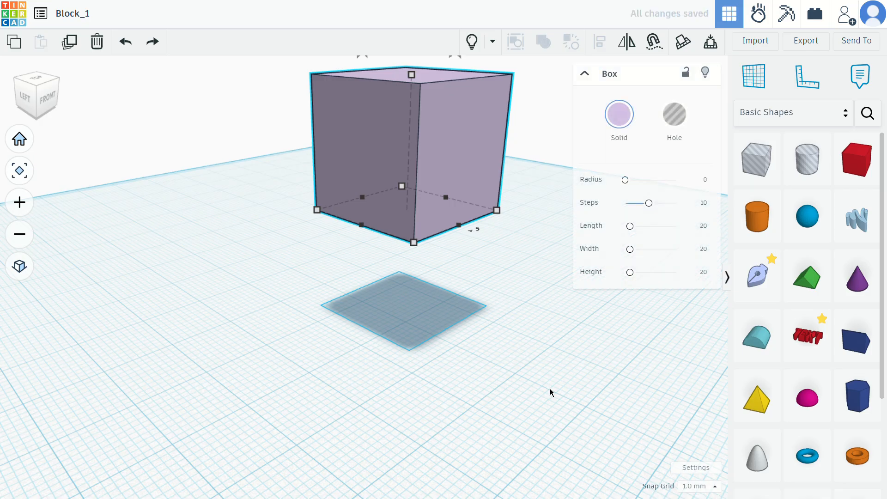
Replace the light purple box with a new box on the workplane and recolour the new one light purple
{"action": "right_click_drag", "start_coordinate": [579, 273], "coordinate": [347, 253]}
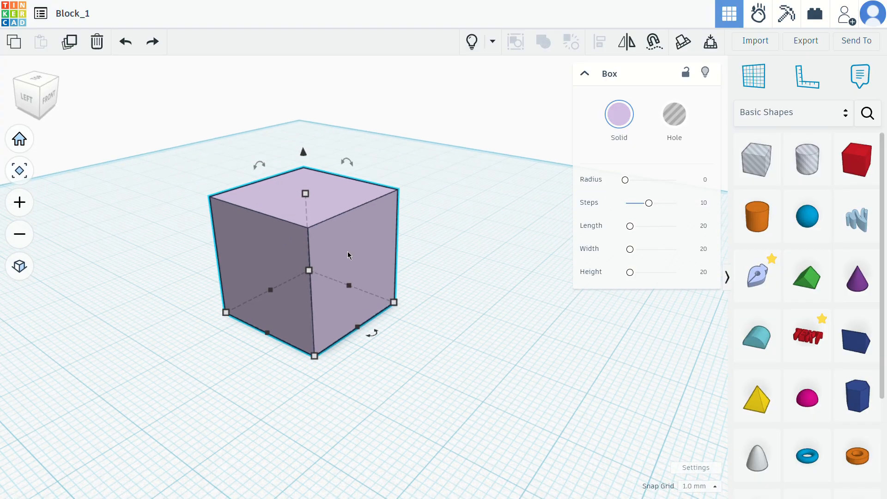
{"action": "key", "text": "Delete"}
{"action": "left_click_drag", "start_coordinate": [857, 159], "coordinate": [304, 295]}
{"action": "left_click", "coordinate": [619, 114]}
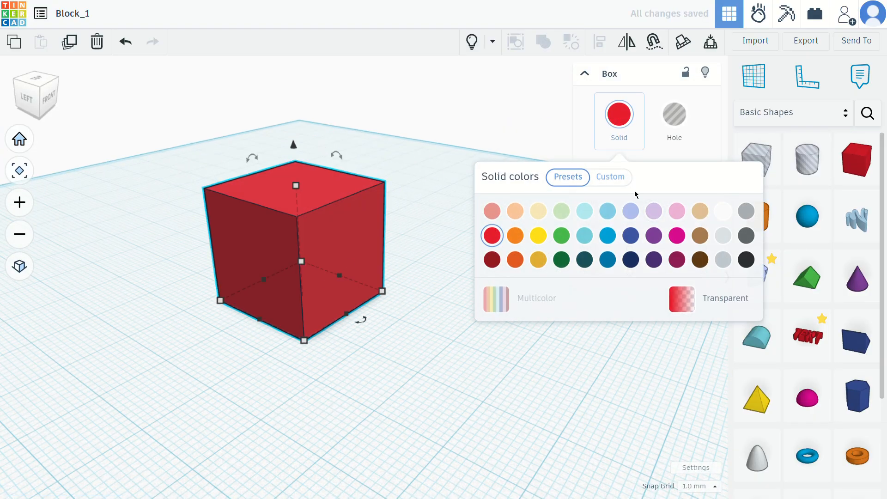
{"action": "left_click", "coordinate": [653, 211]}
{"action": "left_click", "coordinate": [392, 195]}
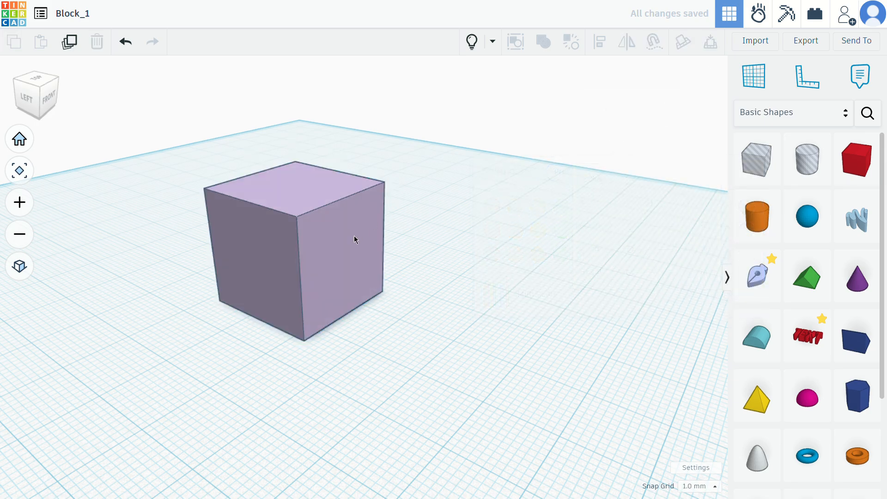
Try stretching the new box to 23 mm from its front edge and to 33 mm tall, restoring 20 mm after each
{"action": "left_click", "coordinate": [333, 251]}
{"action": "left_click_drag", "start_coordinate": [335, 275], "coordinate": [360, 319]}
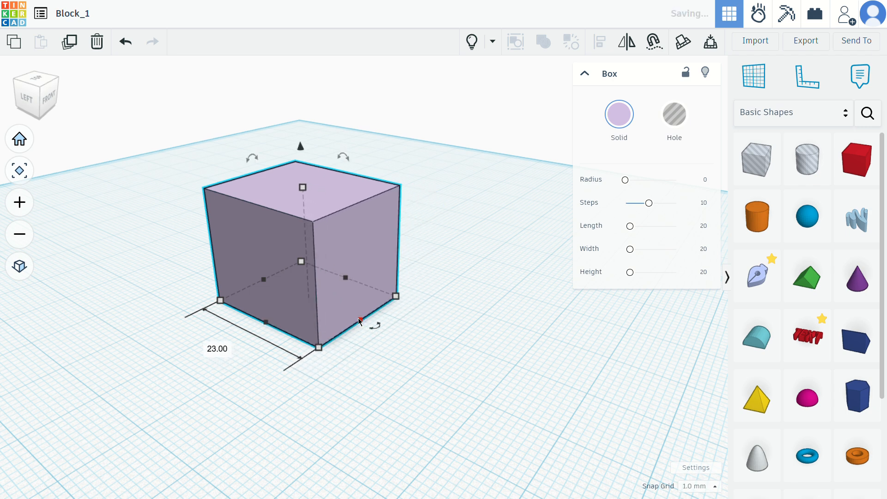
{"action": "key", "text": "ctrl+z"}
{"action": "left_click_drag", "start_coordinate": [298, 188], "coordinate": [297, 108]}
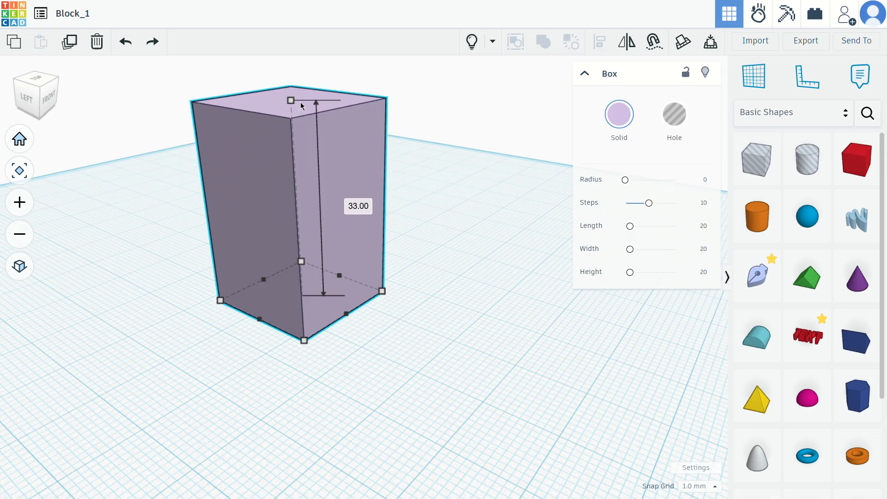
{"action": "left_click_drag", "start_coordinate": [301, 103], "coordinate": [307, 189]}
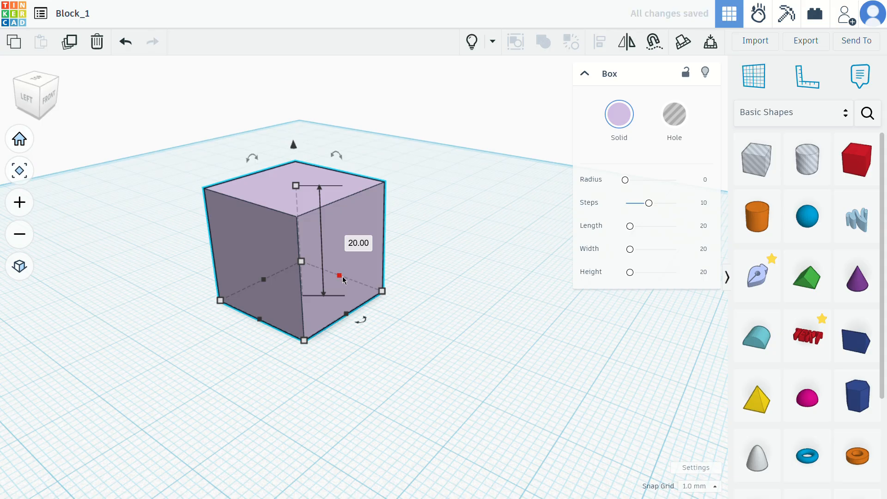
Shrink the light purple box's base from one corner to 16 × 16 mm
{"action": "mouse_move", "coordinate": [343, 279]}
{"action": "left_mouse_down"}
{"action": "mouse_move", "coordinate": [361, 258]}
{"action": "mouse_move", "coordinate": [330, 274]}
{"action": "mouse_move", "coordinate": [340, 276]}
{"action": "left_mouse_up"}
{"action": "left_click_drag", "start_coordinate": [385, 295], "coordinate": [349, 297]}
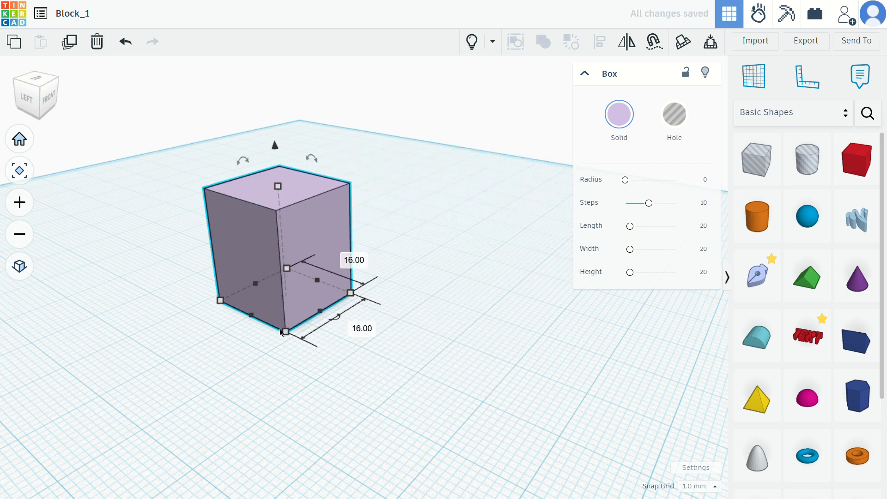
Try further corner and side resizes of the light purple box's base, and undo all of its recent resizing
{"action": "left_click_drag", "start_coordinate": [284, 333], "coordinate": [250, 364]}
{"action": "left_click_drag", "start_coordinate": [175, 324], "coordinate": [209, 328]}
{"action": "left_click_drag", "start_coordinate": [314, 280], "coordinate": [305, 253]}
{"action": "key", "text": "ctrl+z"}
{"action": "key", "text": "ctrl+z"}
{"action": "key", "text": "ctrl+z"}
{"action": "key", "text": "ctrl+z"}
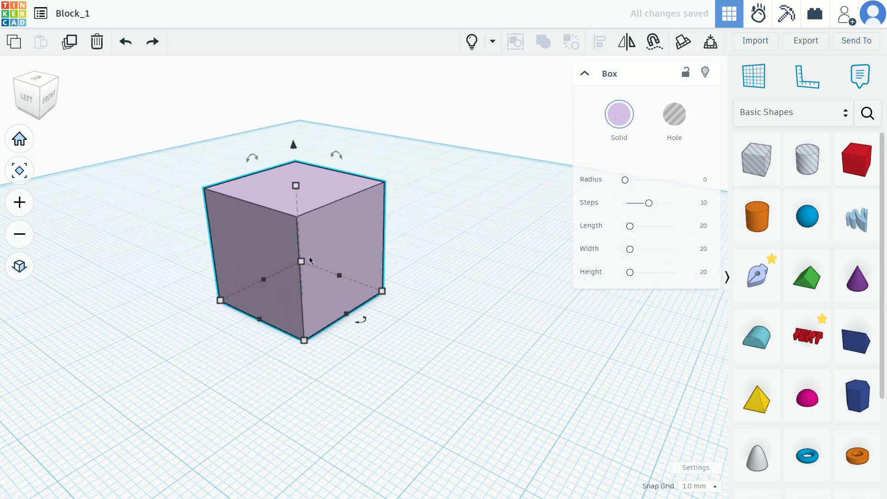
Try enlarging the light purple box from one of its base corners, and undo the resize
{"action": "right_click_drag", "start_coordinate": [392, 231], "coordinate": [425, 312]}
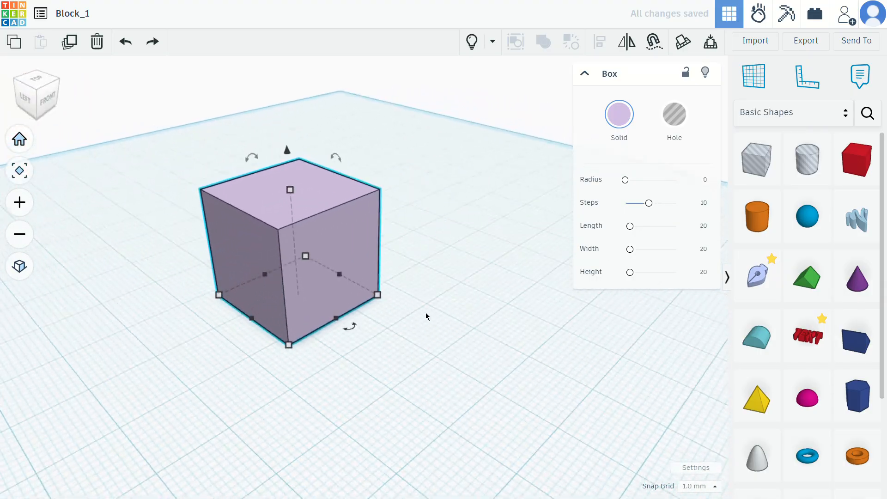
{"action": "left_click_drag", "start_coordinate": [377, 293], "coordinate": [428, 322]}
{"action": "left_click_drag", "start_coordinate": [442, 325], "coordinate": [449, 317]}
{"action": "key", "text": "ctrl+z"}
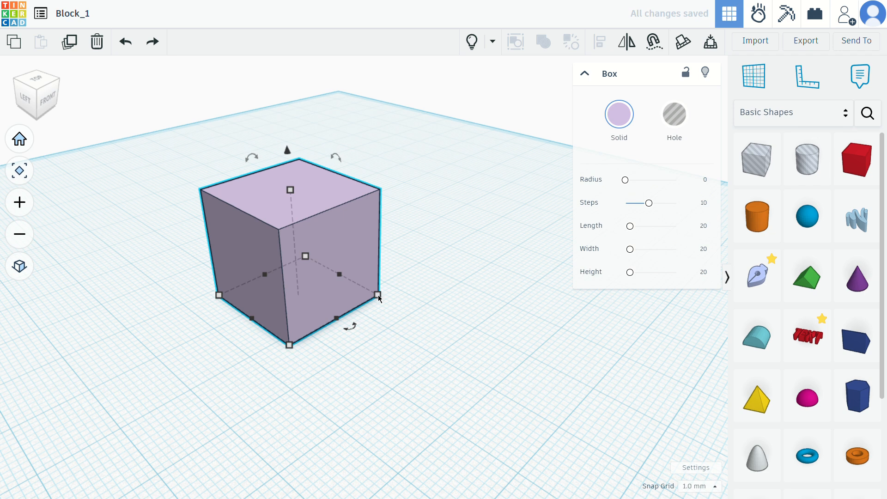
Scale the light purple box up proportionally from a base corner, resize its base to 22 × 25 mm, and undo both changes
{"action": "left_click_drag", "start_coordinate": [378, 296], "coordinate": [420, 296]}
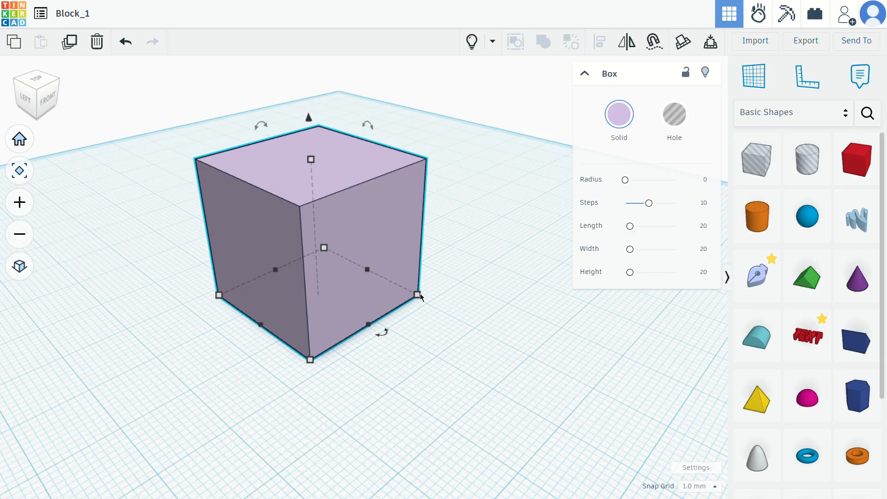
{"action": "left_click_drag", "start_coordinate": [417, 295], "coordinate": [390, 298]}
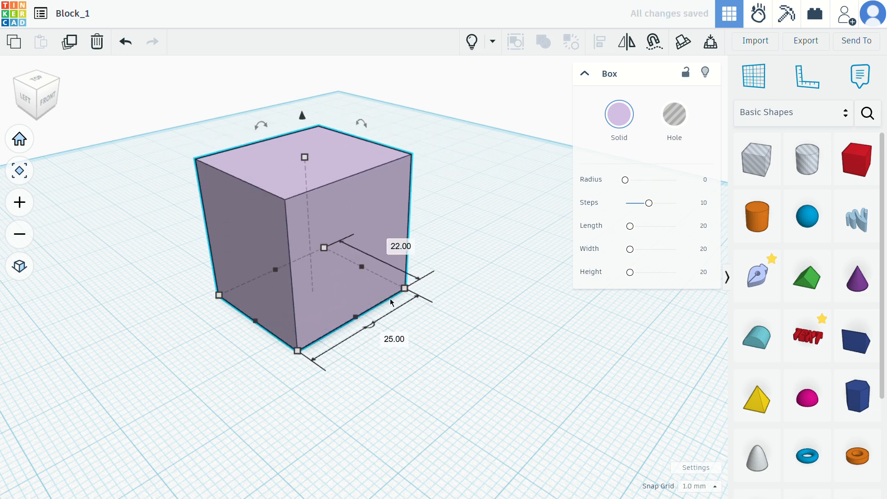
{"action": "key", "text": "ctrl+z"}
{"action": "key", "text": "ctrl+z"}
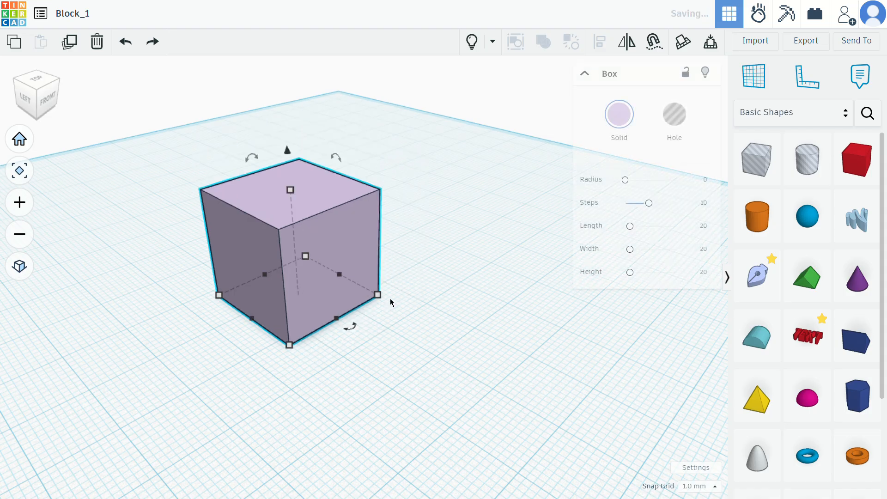
Move the light purple box 9 mm and 2 mm across the workplane and stretch one side to 23 mm
{"action": "right_click_drag", "start_coordinate": [390, 302], "coordinate": [491, 281]}
{"action": "right_click_drag", "start_coordinate": [518, 352], "coordinate": [371, 273]}
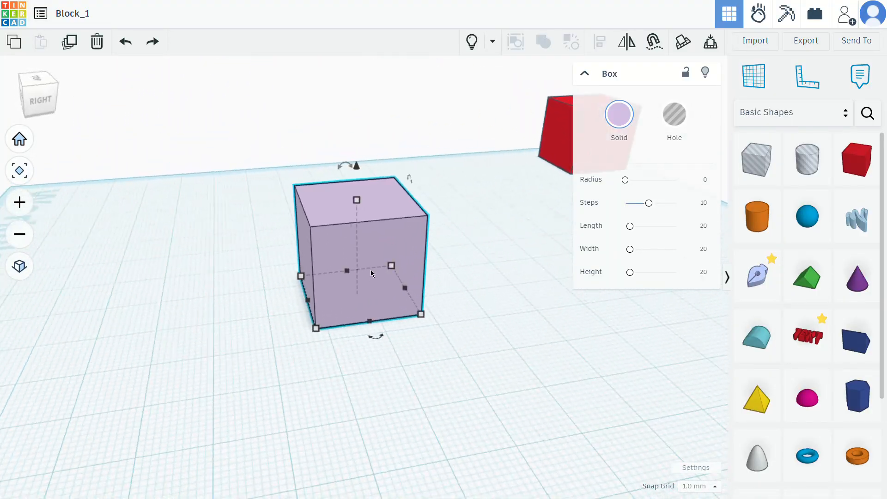
{"action": "left_click_drag", "start_coordinate": [370, 273], "coordinate": [329, 284]}
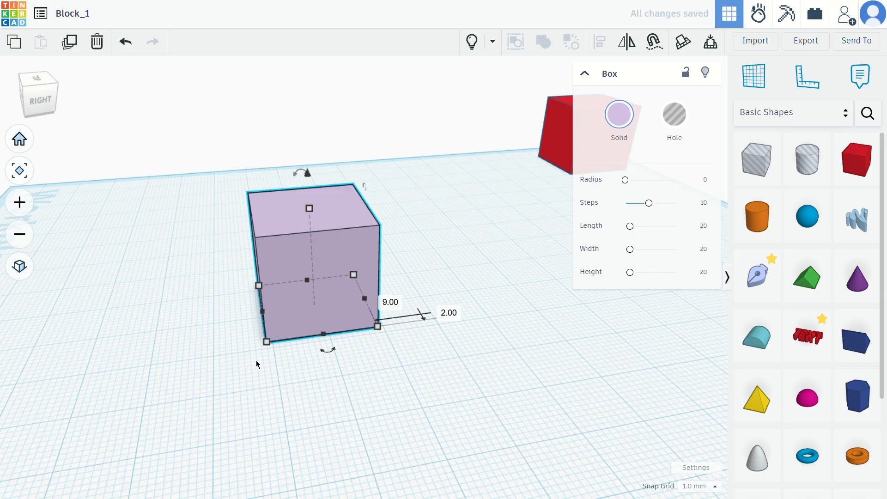
{"action": "left_click_drag", "start_coordinate": [262, 311], "coordinate": [246, 320]}
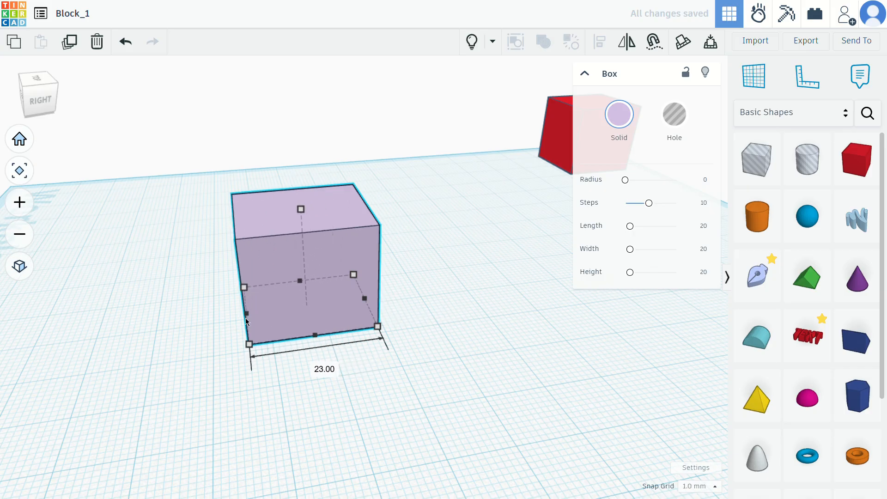
Raise the light purple box to 15 mm above the workplane, and undo the lift
{"action": "left_click_drag", "start_coordinate": [298, 173], "coordinate": [315, 157]}
{"action": "right_click_drag", "start_coordinate": [372, 380], "coordinate": [336, 288]}
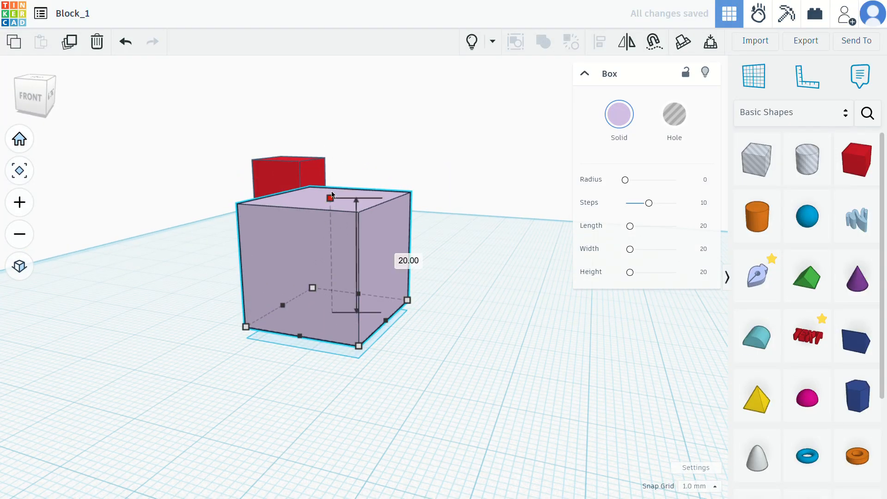
{"action": "left_click_drag", "start_coordinate": [332, 194], "coordinate": [322, 93]}
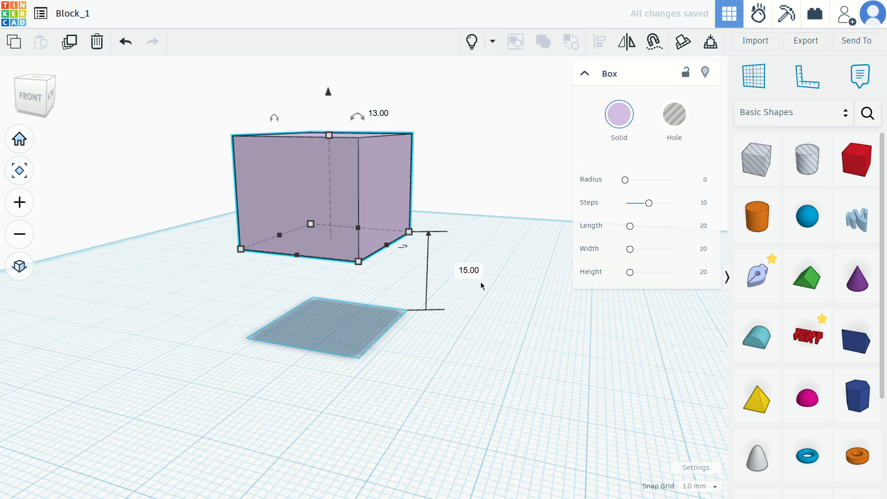
{"action": "key", "text": "ctrl+z"}
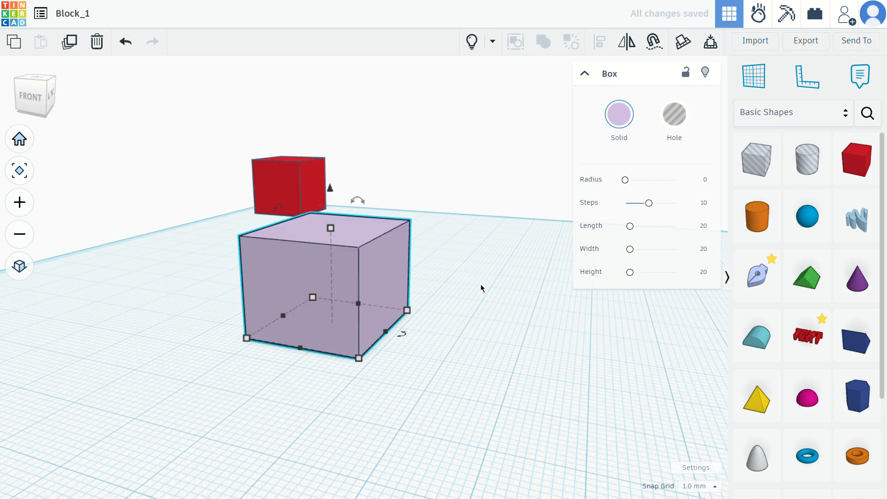
Stretch the light purple box to 32 mm from its side, and resize its base from the front corner to 28 × 33 mm
{"action": "mouse_move", "coordinate": [358, 357]}
{"action": "left_mouse_down"}
{"action": "mouse_move", "coordinate": [331, 434]}
{"action": "mouse_move", "coordinate": [301, 372]}
{"action": "mouse_move", "coordinate": [370, 362]}
{"action": "left_mouse_up"}
{"action": "left_click_drag", "start_coordinate": [396, 336], "coordinate": [451, 326]}
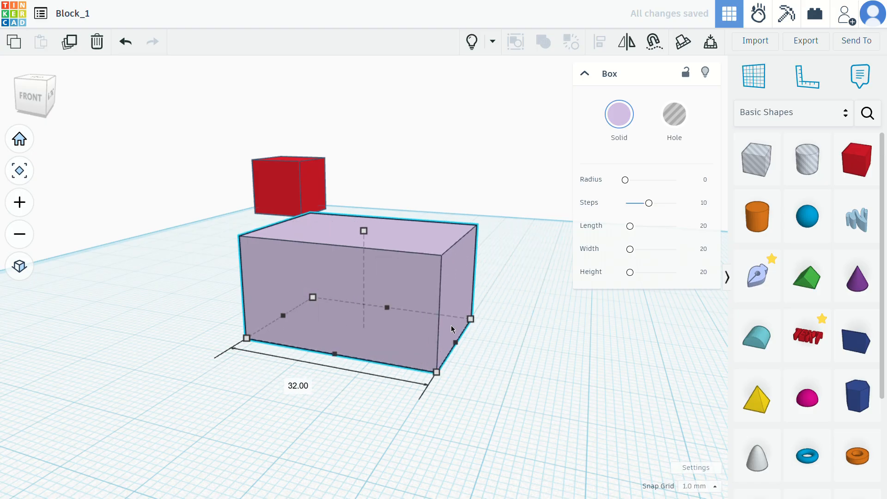
{"action": "left_click_drag", "start_coordinate": [437, 370], "coordinate": [386, 400]}
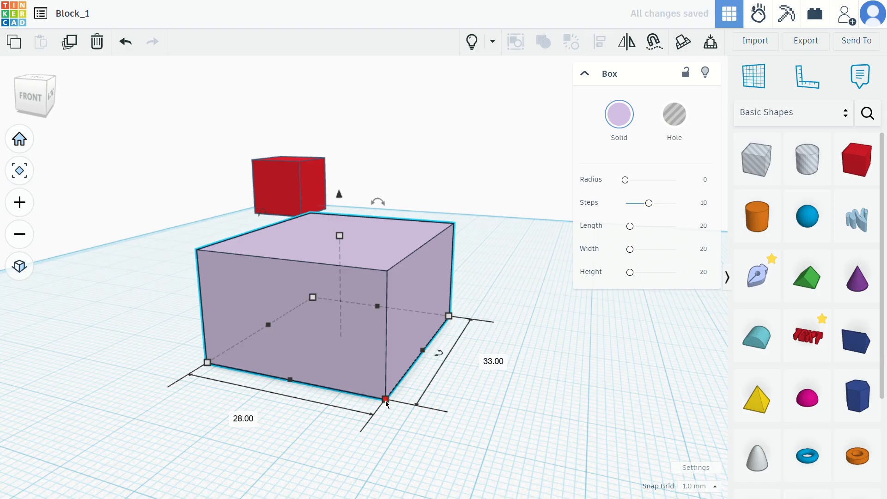
Scale the light purple box proportionally to 27 mm tall from its top, and undo the last two resizes
{"action": "mouse_move", "coordinate": [386, 400]}
{"action": "left_mouse_down"}
{"action": "mouse_move", "coordinate": [418, 446]}
{"action": "mouse_move", "coordinate": [472, 466]}
{"action": "mouse_move", "coordinate": [436, 471]}
{"action": "mouse_move", "coordinate": [386, 399]}
{"action": "left_mouse_up"}
{"action": "left_click_drag", "start_coordinate": [340, 234], "coordinate": [359, 172]}
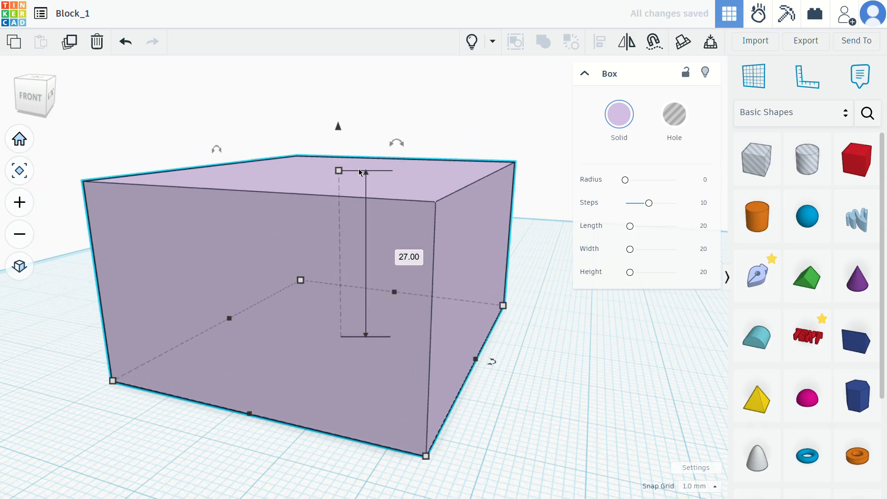
{"action": "key", "text": "ctrl+z"}
{"action": "key", "text": "ctrl+z"}
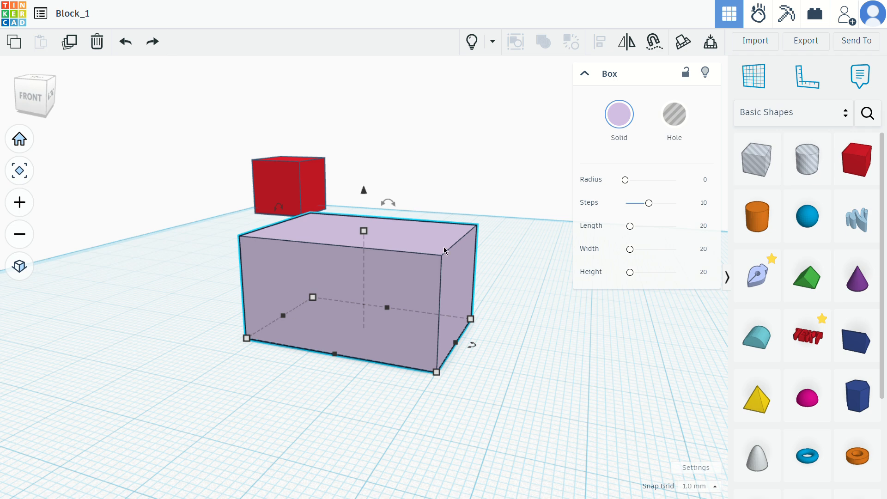
Delete the light purple box and place a new red box on the workplane in its place
{"action": "key", "text": "Delete"}
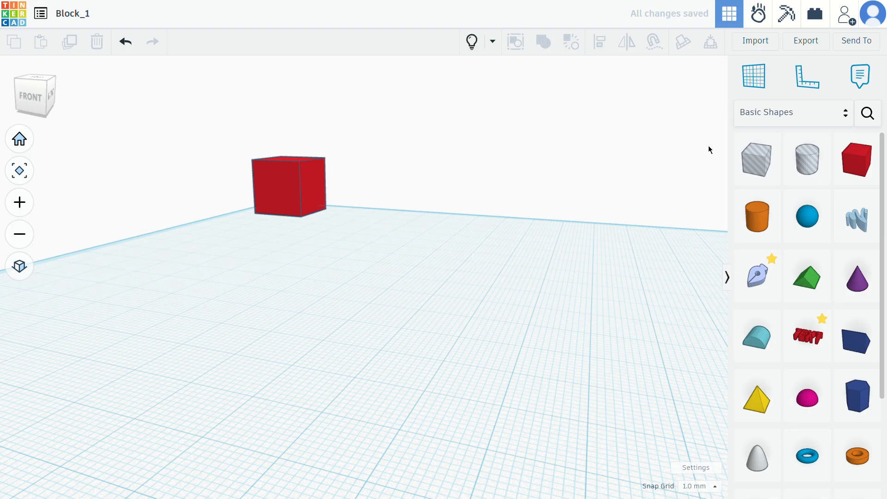
{"action": "left_click", "coordinate": [856, 161]}
{"action": "left_click", "coordinate": [373, 311]}
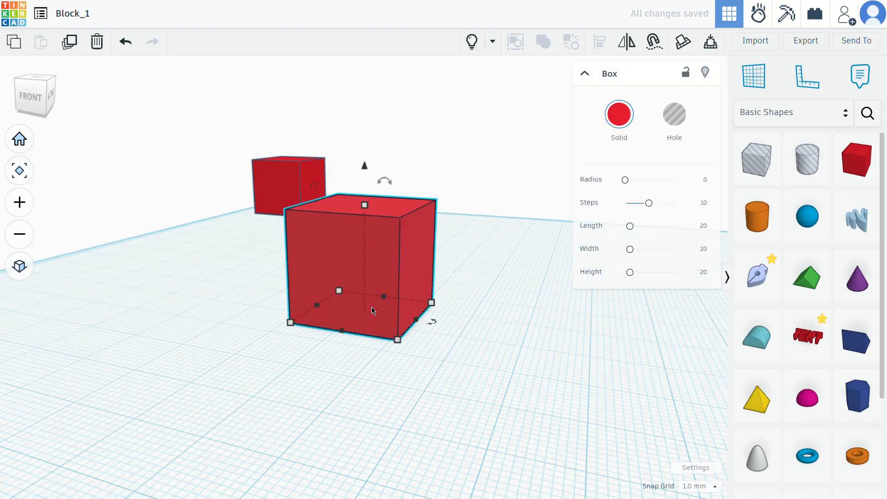
Hide the new red box, and show all hidden shapes again
{"action": "left_click", "coordinate": [703, 73]}
{"action": "right_click_drag", "start_coordinate": [442, 232], "coordinate": [405, 291]}
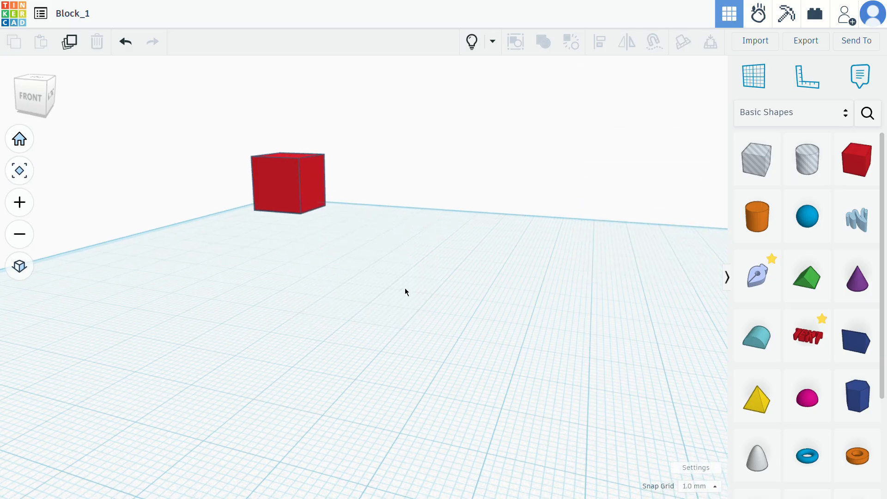
{"action": "left_click", "coordinate": [472, 42]}
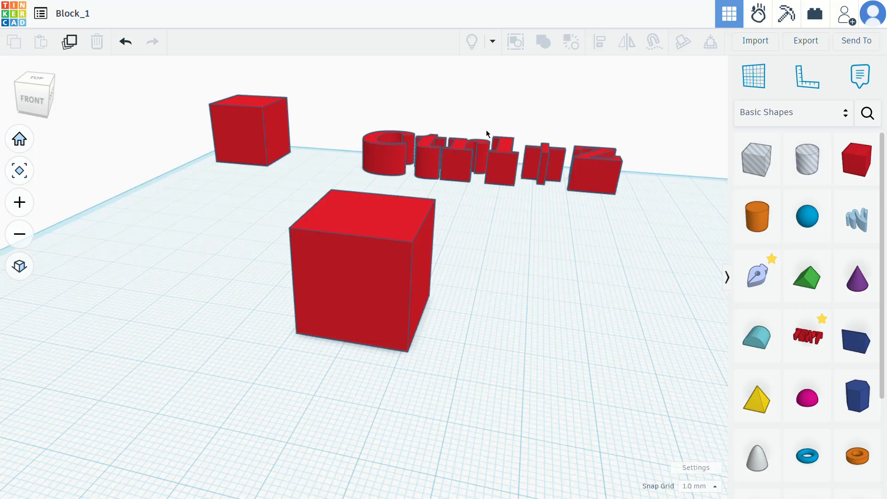